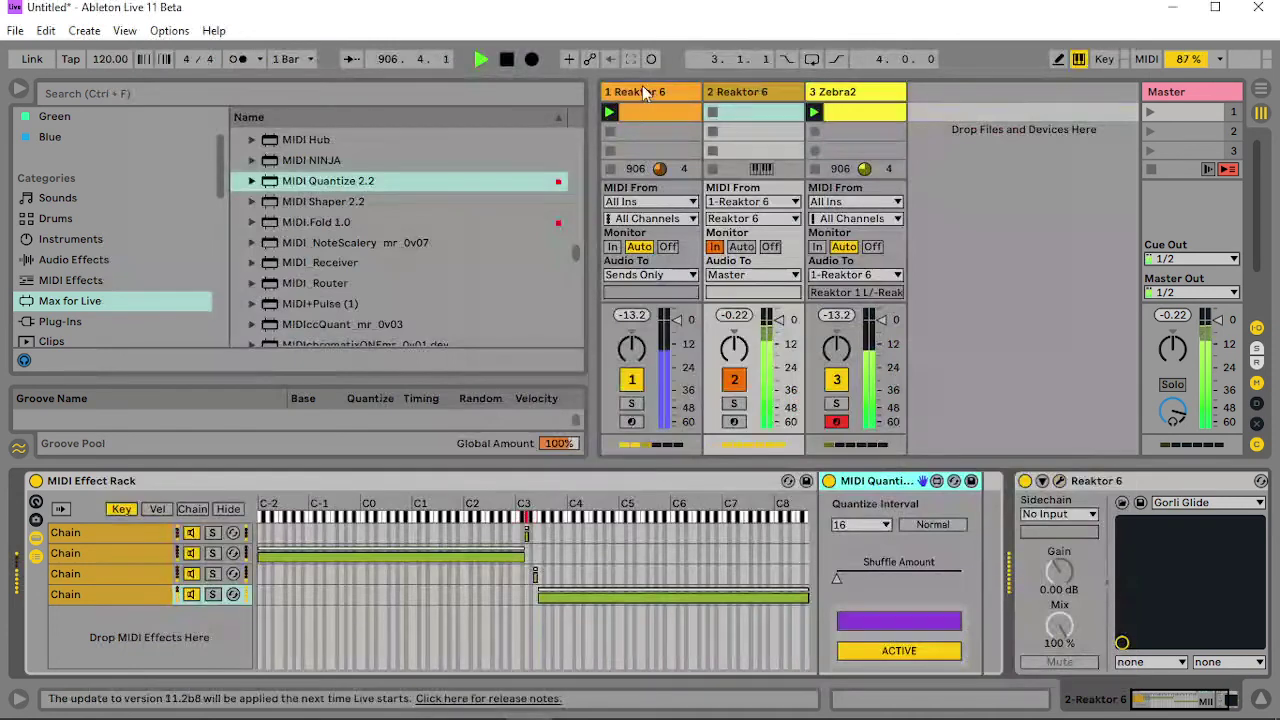
- Open the Reaktor 6 plug-in on the first track and adjust the Delay amount of the Gate Delay block beside Burst Gen 3
{"action": "left_click", "coordinate": [642, 89]}
{"action": "key", "text": "ctrl+alt+p"}
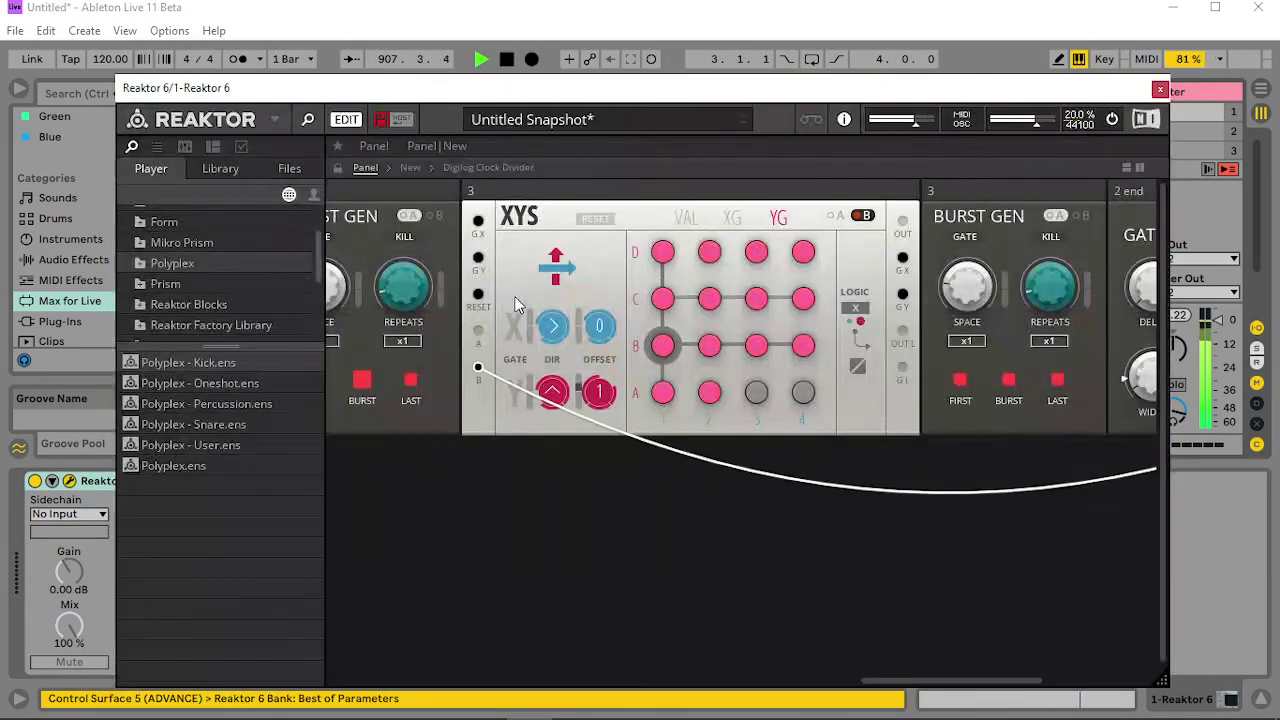
{"action": "left_click_drag", "start_coordinate": [938, 677], "coordinate": [949, 677]}
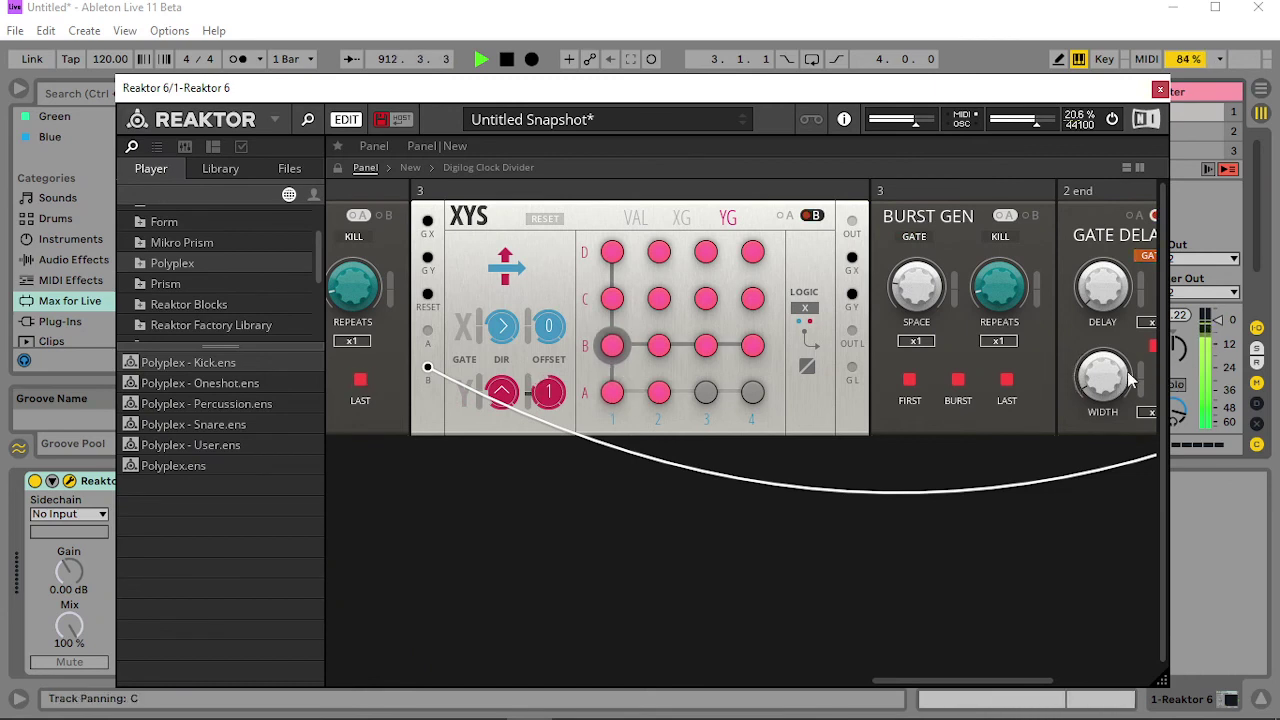
{"action": "mouse_move", "coordinate": [1100, 325]}
{"action": "left_mouse_down"}
{"action": "mouse_move", "coordinate": [1152, 285]}
{"action": "mouse_move", "coordinate": [1099, 311]}
{"action": "left_mouse_up"}
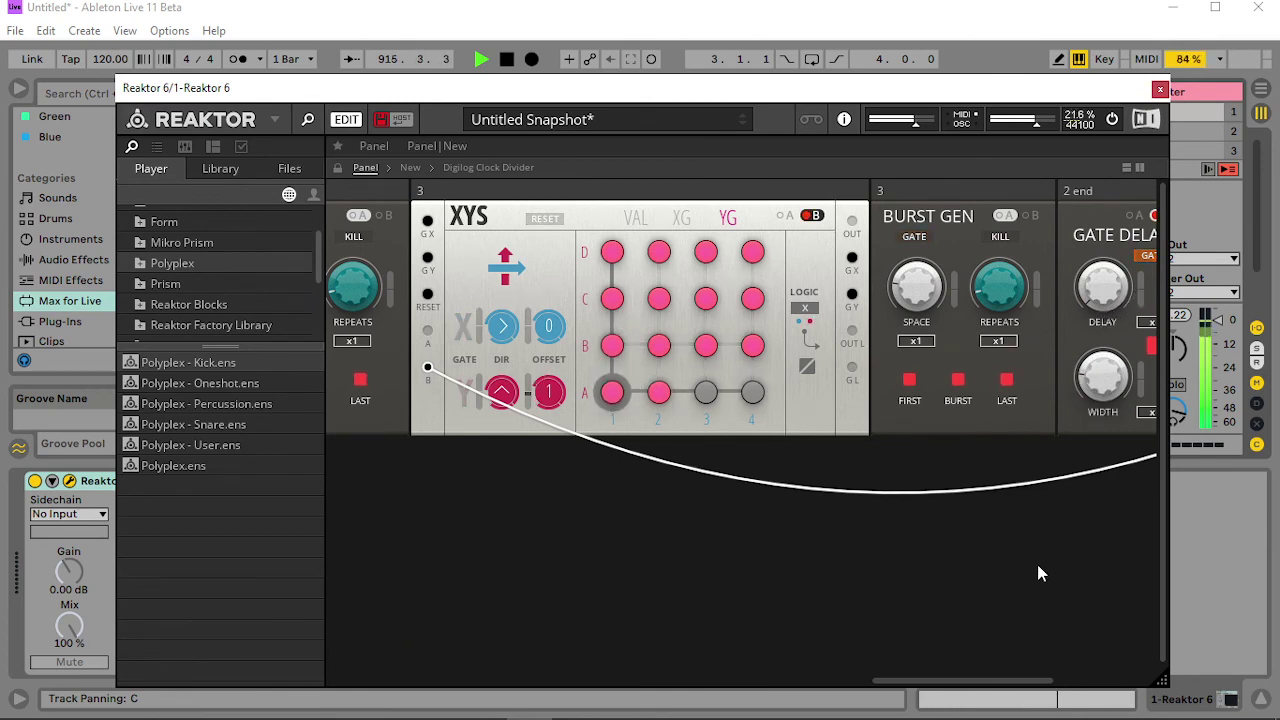
- Adjust Space and Repeats on Burst Gen 4, and the Space amount on Burst Gen 3
{"action": "left_click_drag", "start_coordinate": [968, 686], "coordinate": [1088, 676]}
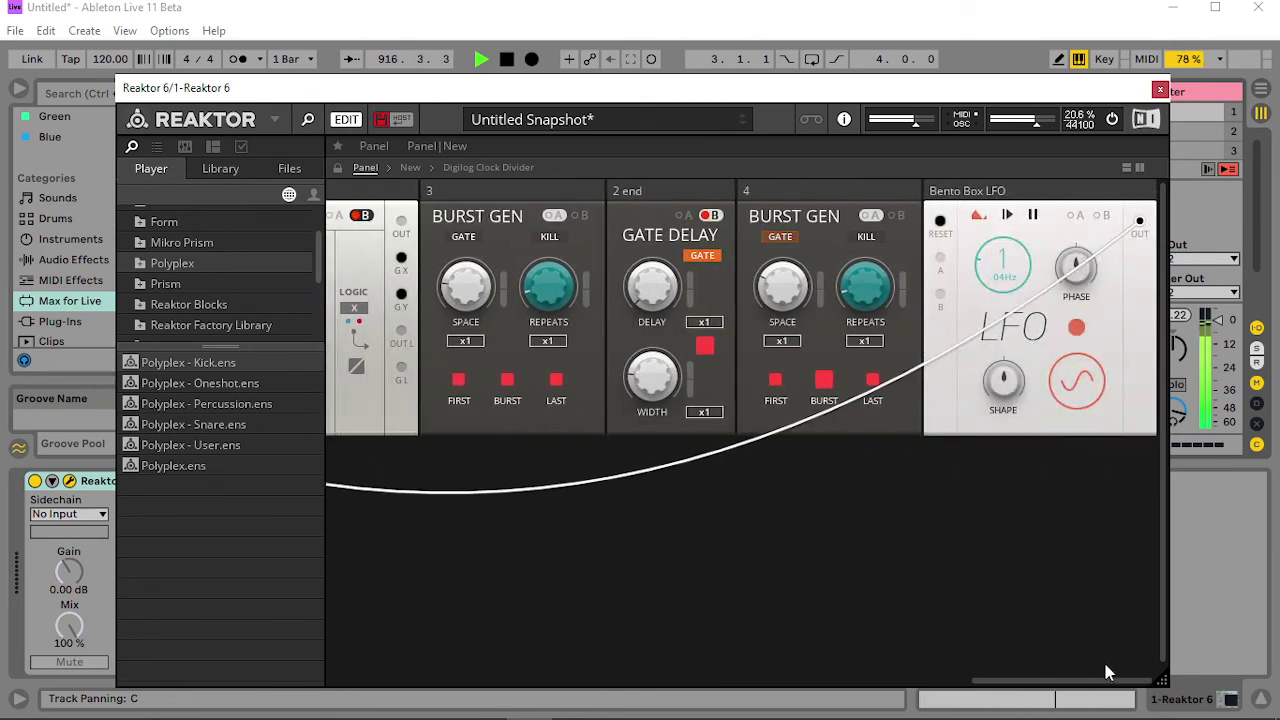
{"action": "left_click_drag", "start_coordinate": [803, 268], "coordinate": [761, 355]}
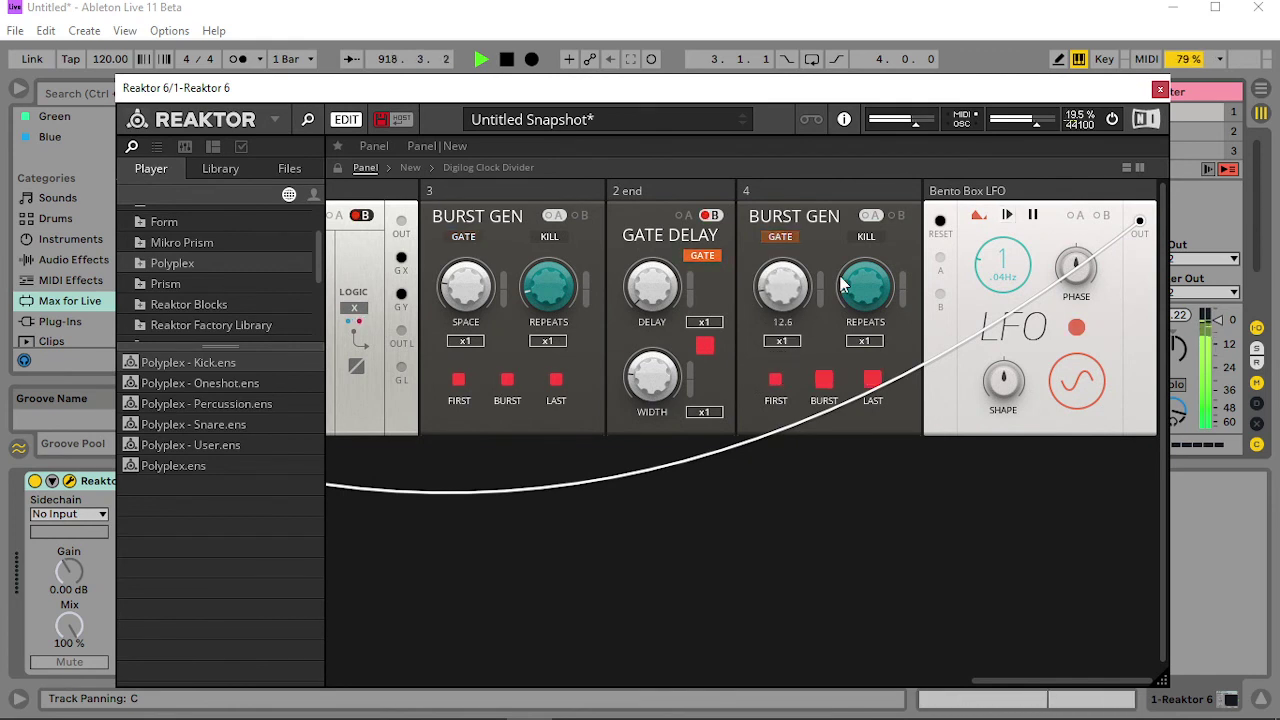
{"action": "left_click_drag", "start_coordinate": [857, 286], "coordinate": [870, 240]}
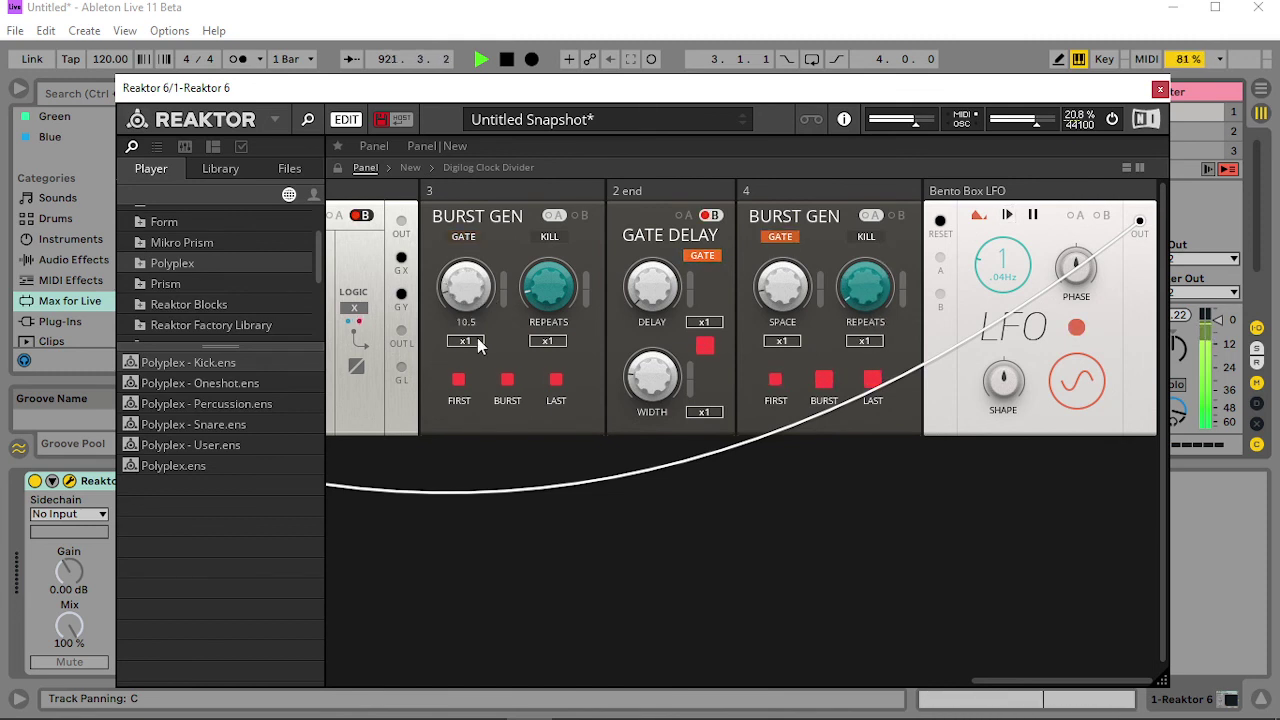
{"action": "left_click_drag", "start_coordinate": [463, 354], "coordinate": [484, 252]}
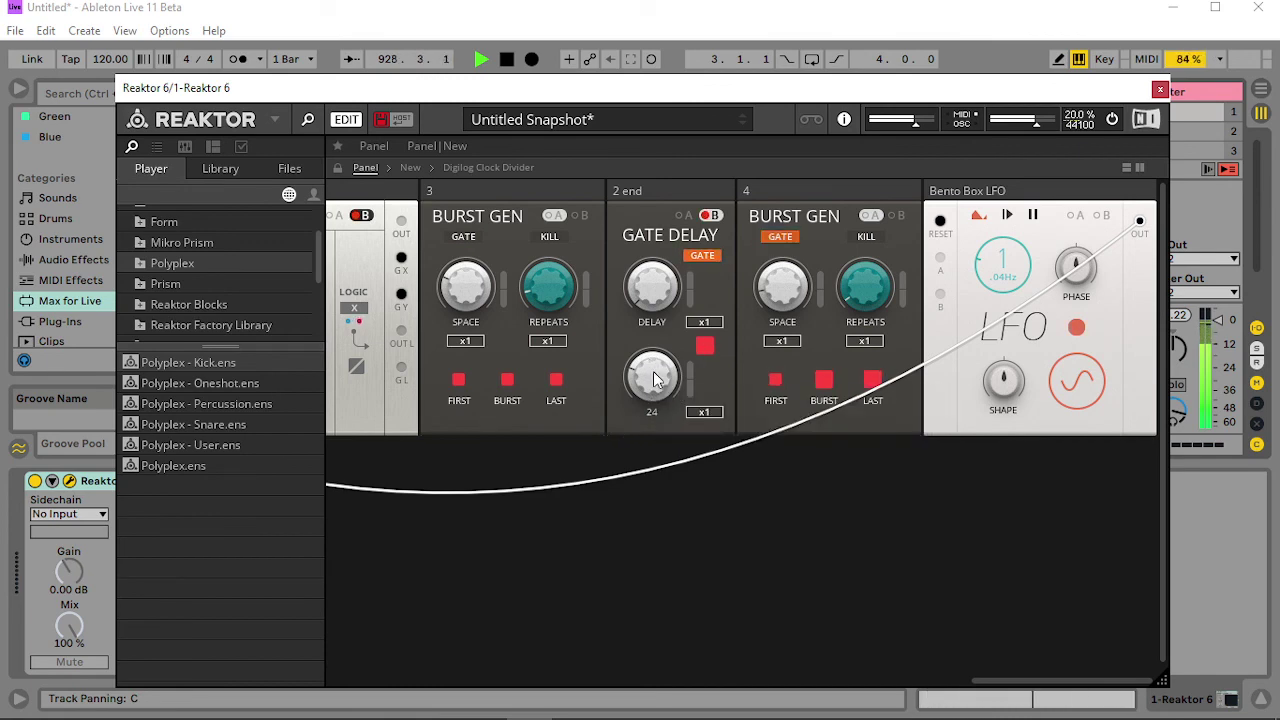
- Change the 8 Steps gate pattern so that steps 1, 4, 5, 6 and 8 are on and the others off
{"action": "left_click_drag", "start_coordinate": [1048, 683], "coordinate": [711, 680]}
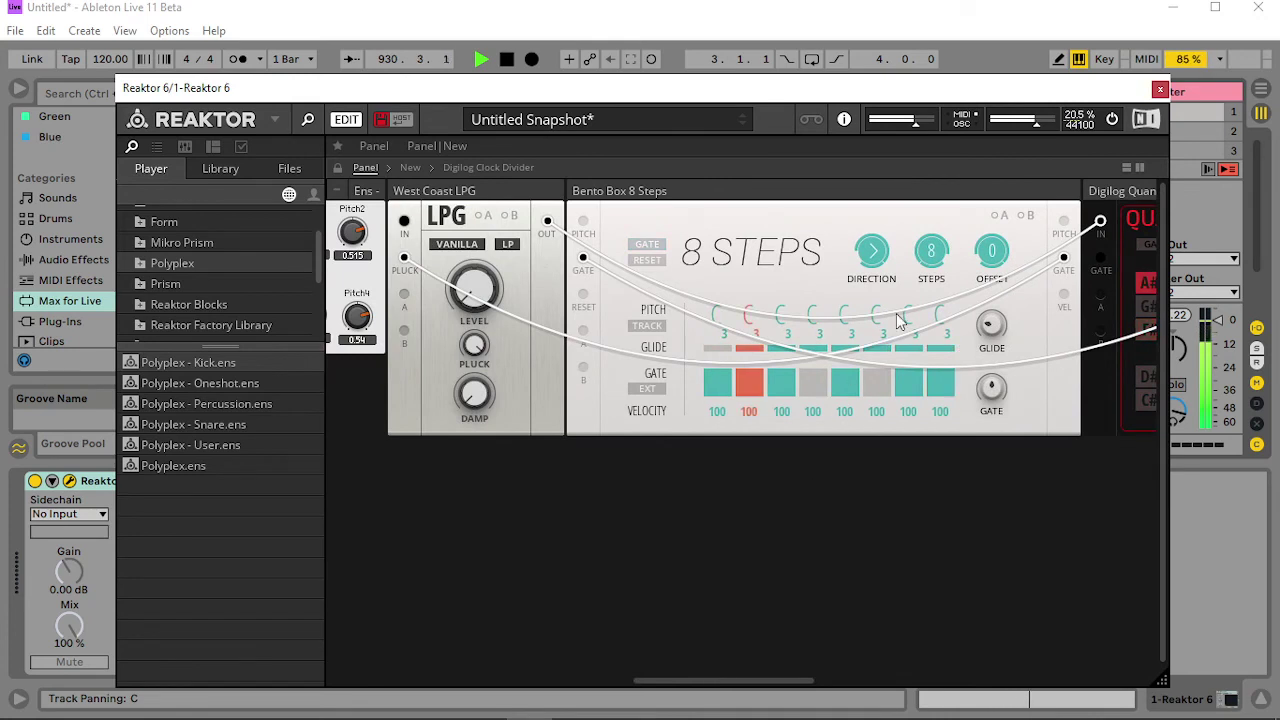
{"action": "left_click", "coordinate": [809, 382]}
{"action": "left_click", "coordinate": [783, 385]}
{"action": "left_click", "coordinate": [751, 385]}
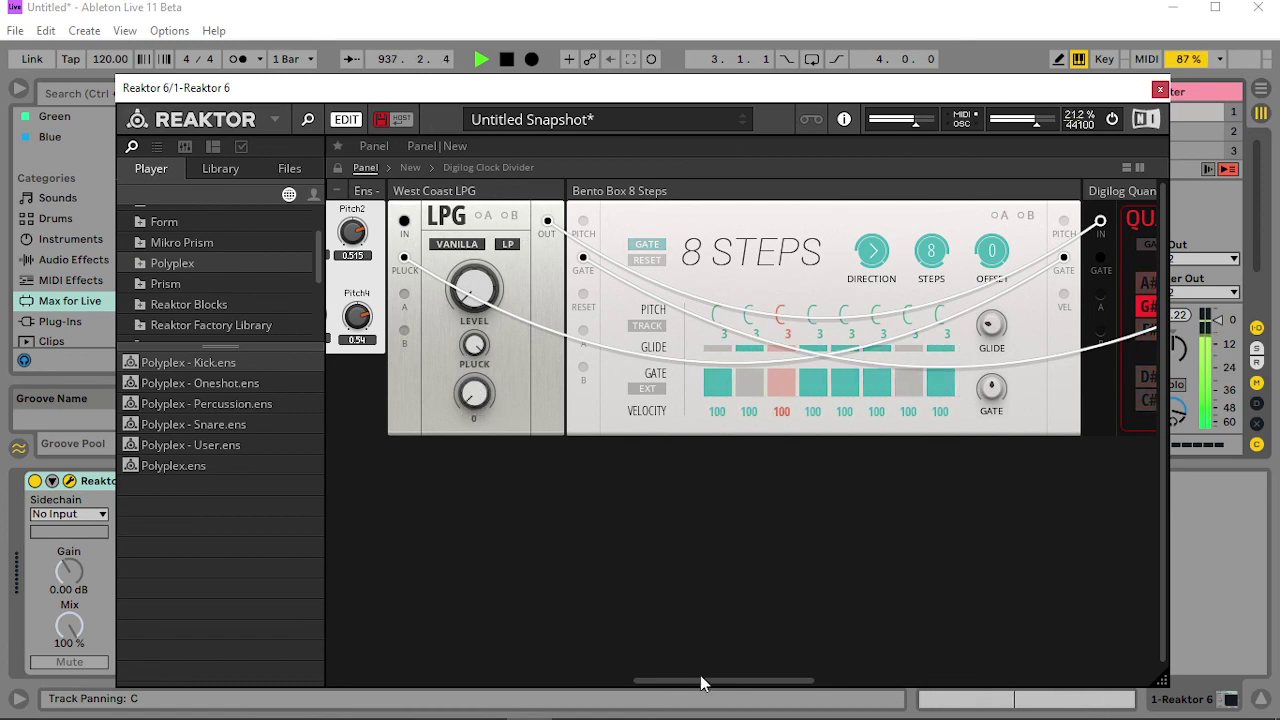
- Retune the burst spacing and the Gate Delay, with Burst Gen 3 Space at 25.1 and the gate Width at 26.3
{"action": "left_click_drag", "start_coordinate": [700, 683], "coordinate": [1088, 631]}
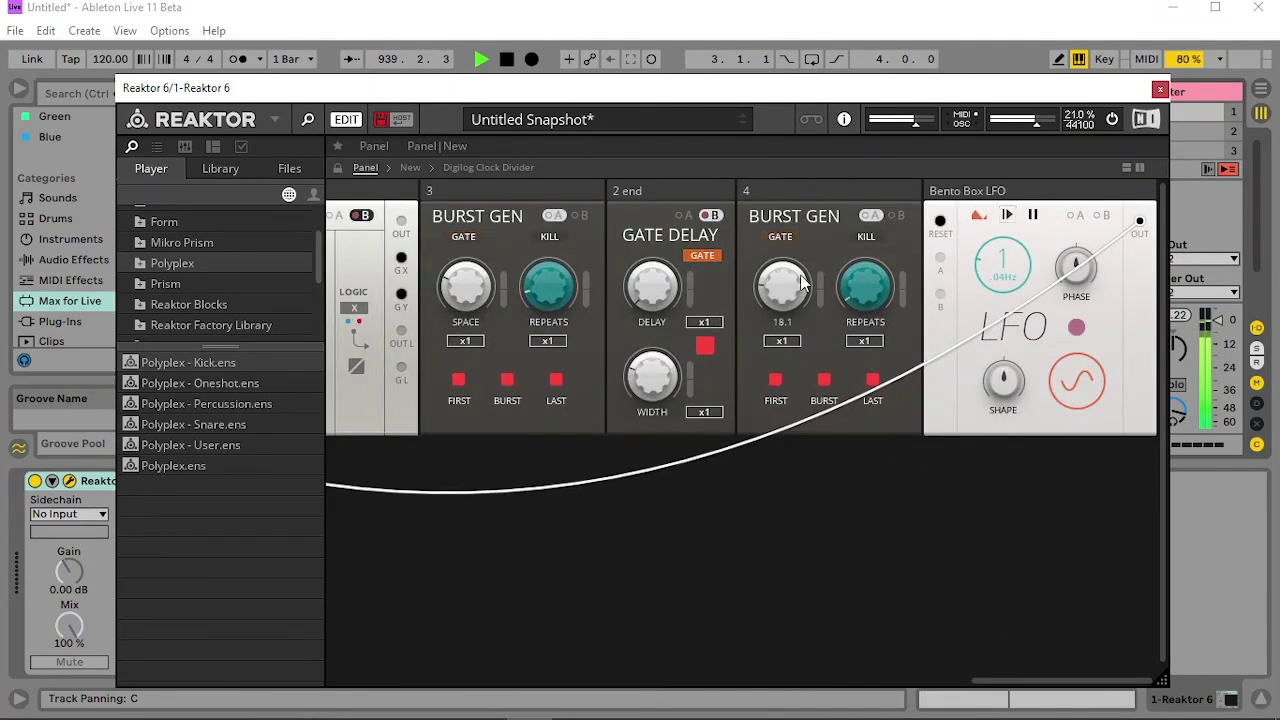
{"action": "left_click_drag", "start_coordinate": [811, 255], "coordinate": [782, 345]}
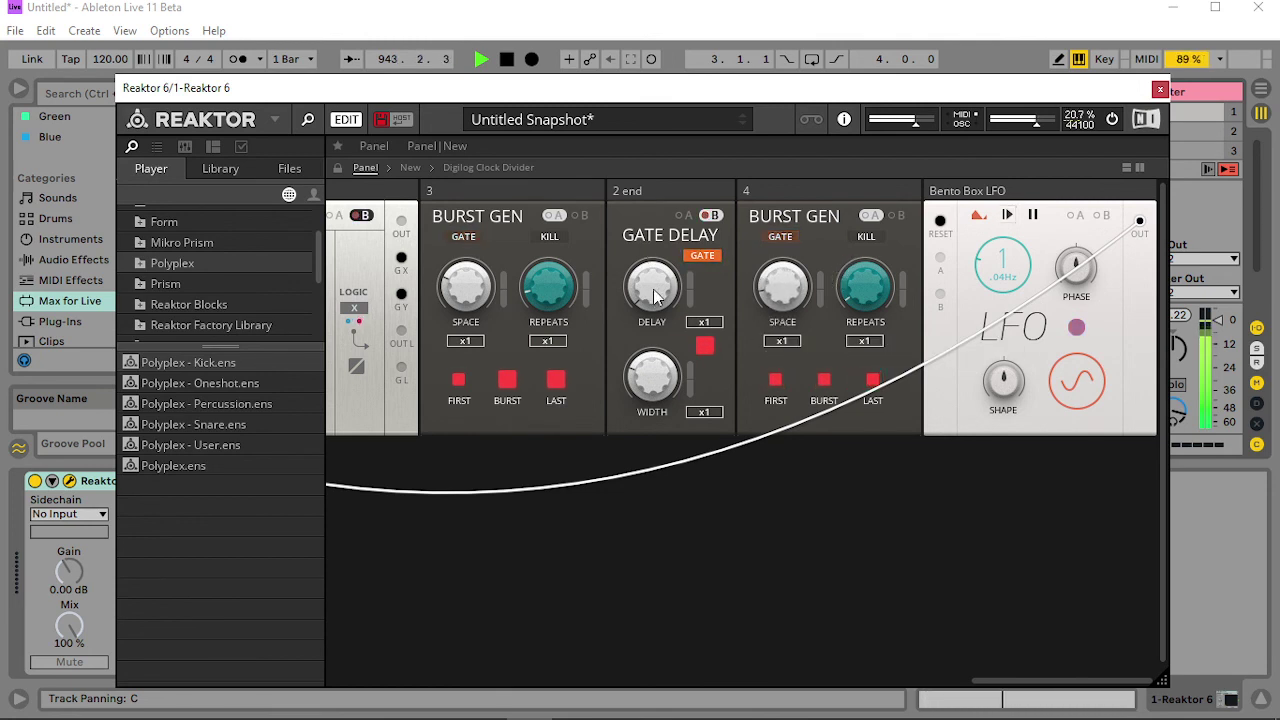
{"action": "left_click_drag", "start_coordinate": [654, 290], "coordinate": [629, 223]}
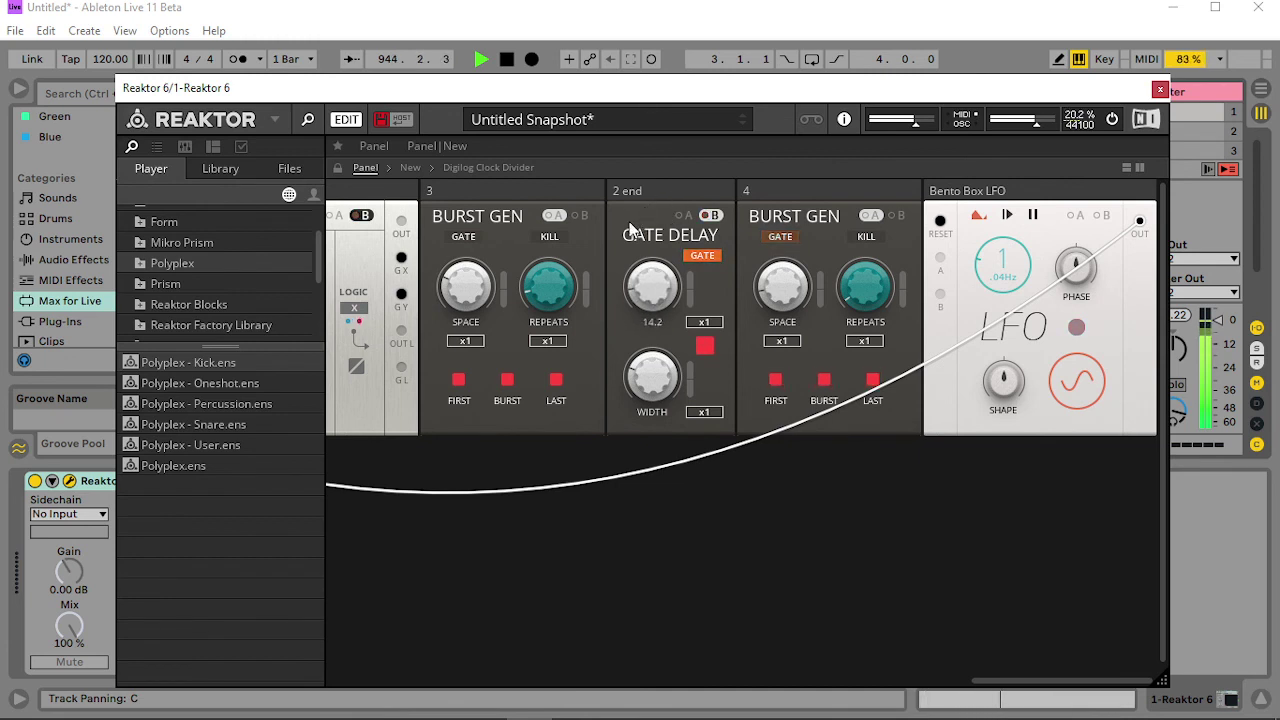
{"action": "mouse_move", "coordinate": [671, 183]}
{"action": "left_mouse_down"}
{"action": "mouse_move", "coordinate": [690, 181]}
{"action": "mouse_move", "coordinate": [678, 178]}
{"action": "left_mouse_up"}
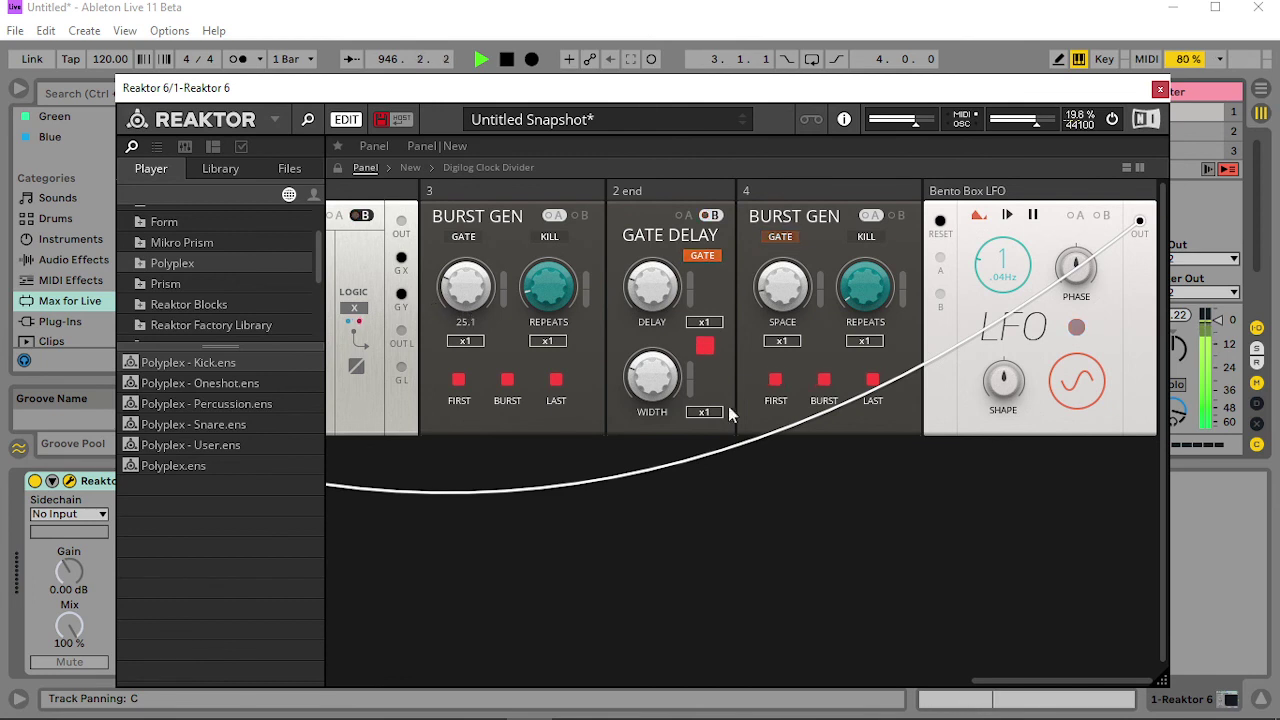
{"action": "left_click_drag", "start_coordinate": [665, 385], "coordinate": [688, 295]}
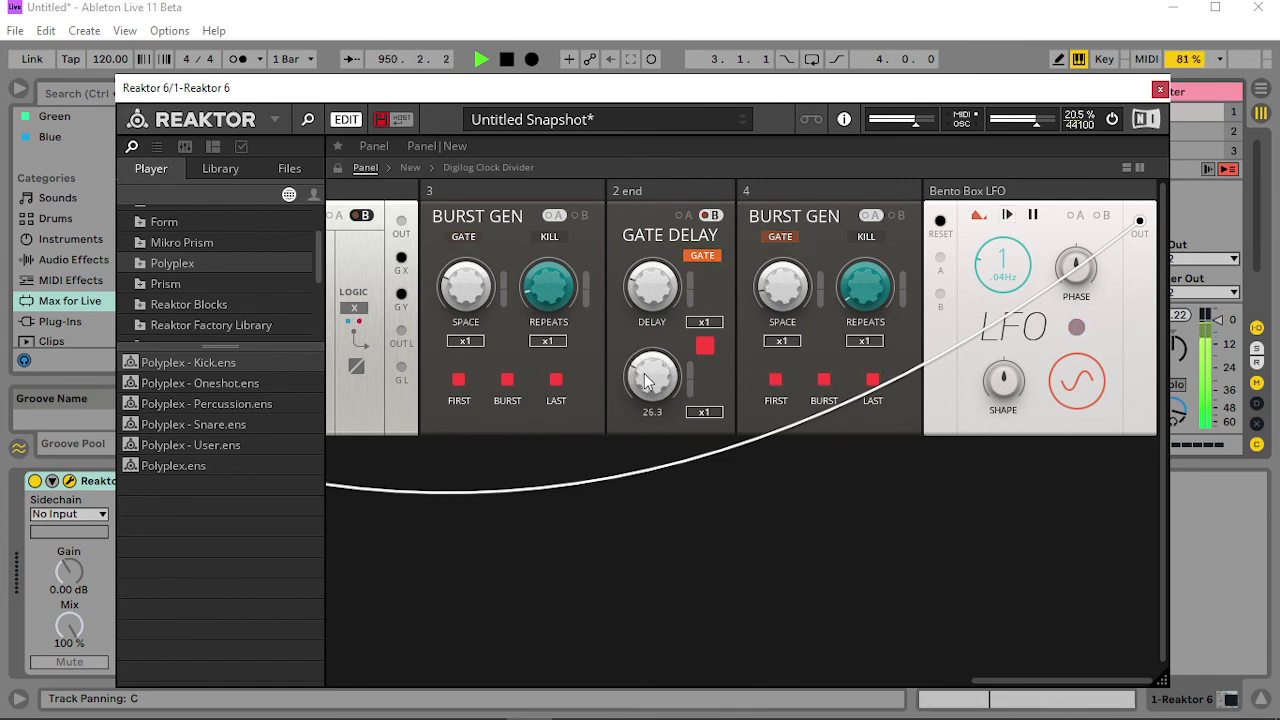
- In the second track's Polyplex, shorten Sound 4's upper layer decays and lengthen the attack and hold of its lower three layers
{"action": "left_click", "coordinate": [1160, 90]}
{"action": "left_click", "coordinate": [743, 104]}
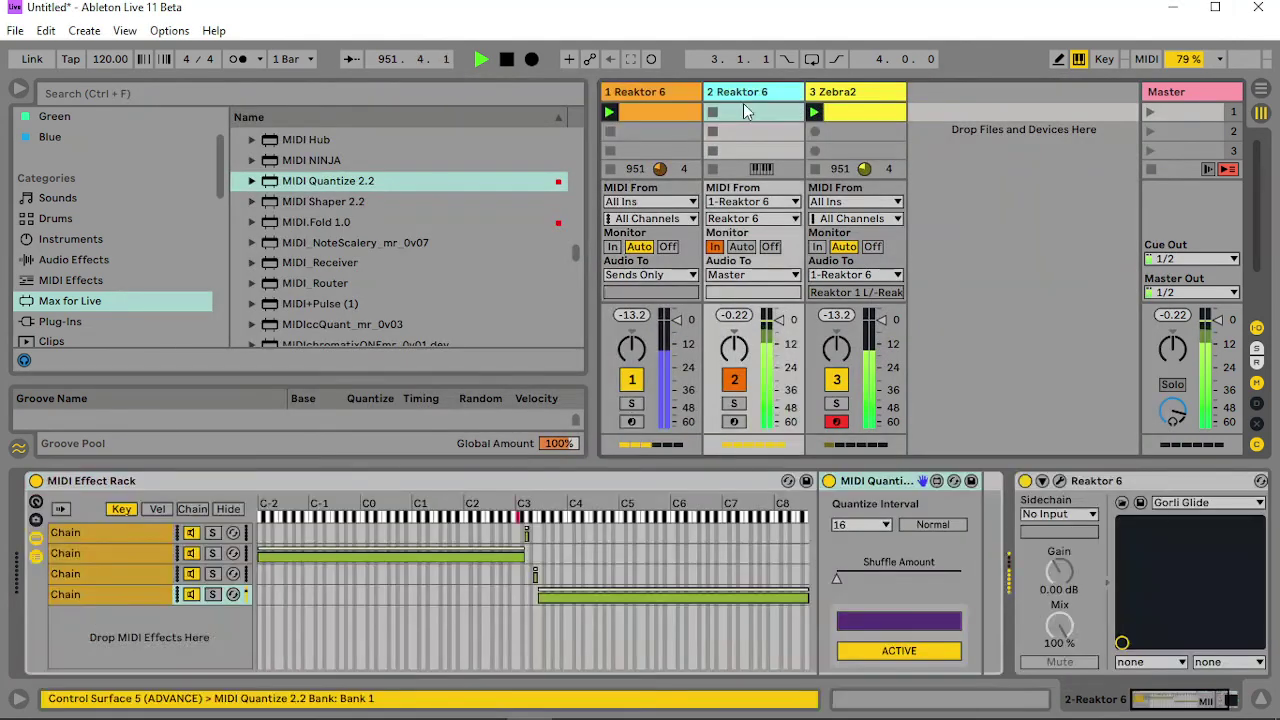
{"action": "left_click", "coordinate": [1059, 480]}
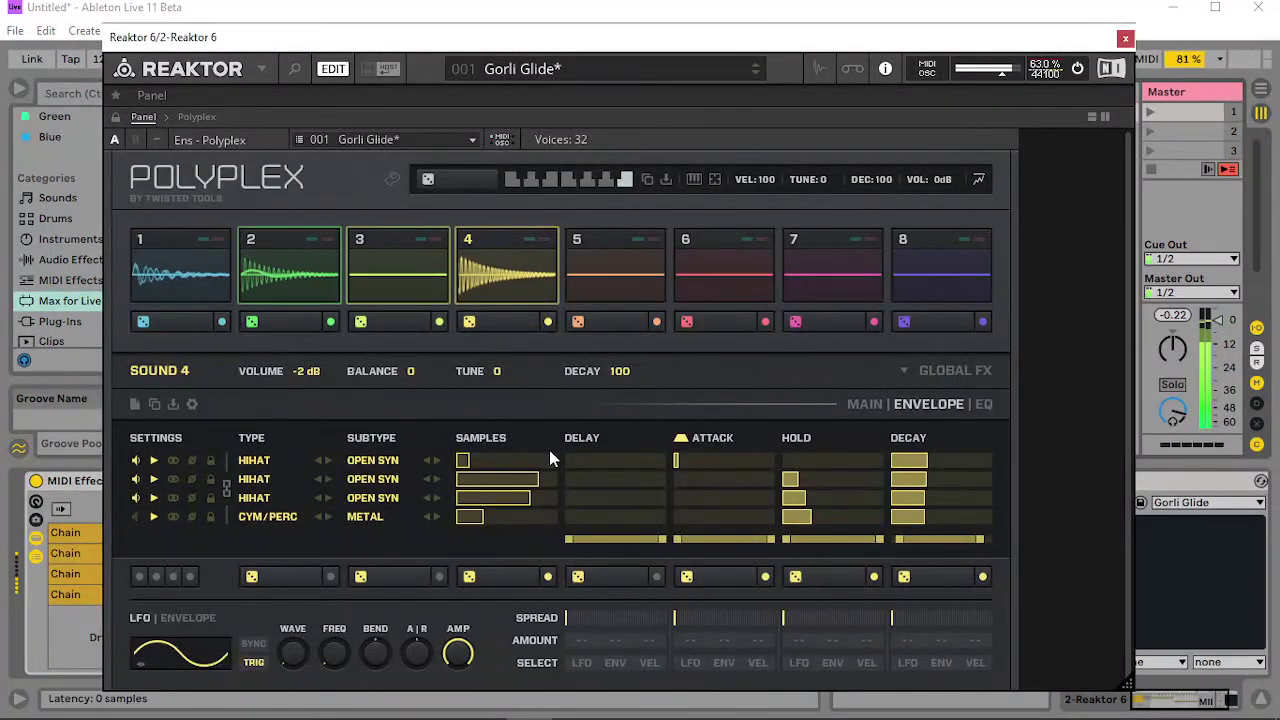
{"action": "mouse_move", "coordinate": [913, 462]}
{"action": "left_mouse_down"}
{"action": "mouse_move", "coordinate": [905, 506]}
{"action": "mouse_move", "coordinate": [918, 498]}
{"action": "left_mouse_up"}
{"action": "mouse_move", "coordinate": [739, 480]}
{"action": "left_mouse_down"}
{"action": "mouse_move", "coordinate": [738, 530]}
{"action": "mouse_move", "coordinate": [747, 521]}
{"action": "left_mouse_up"}
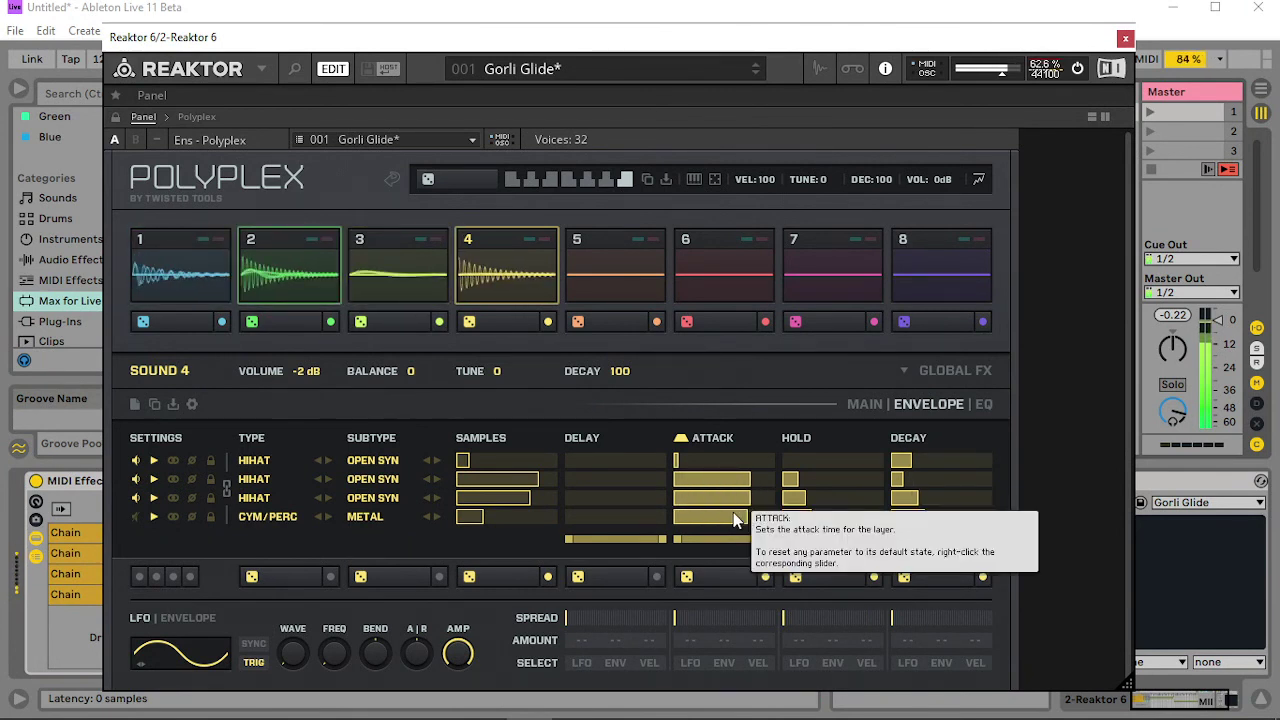
{"action": "left_click_drag", "start_coordinate": [858, 503], "coordinate": [858, 516]}
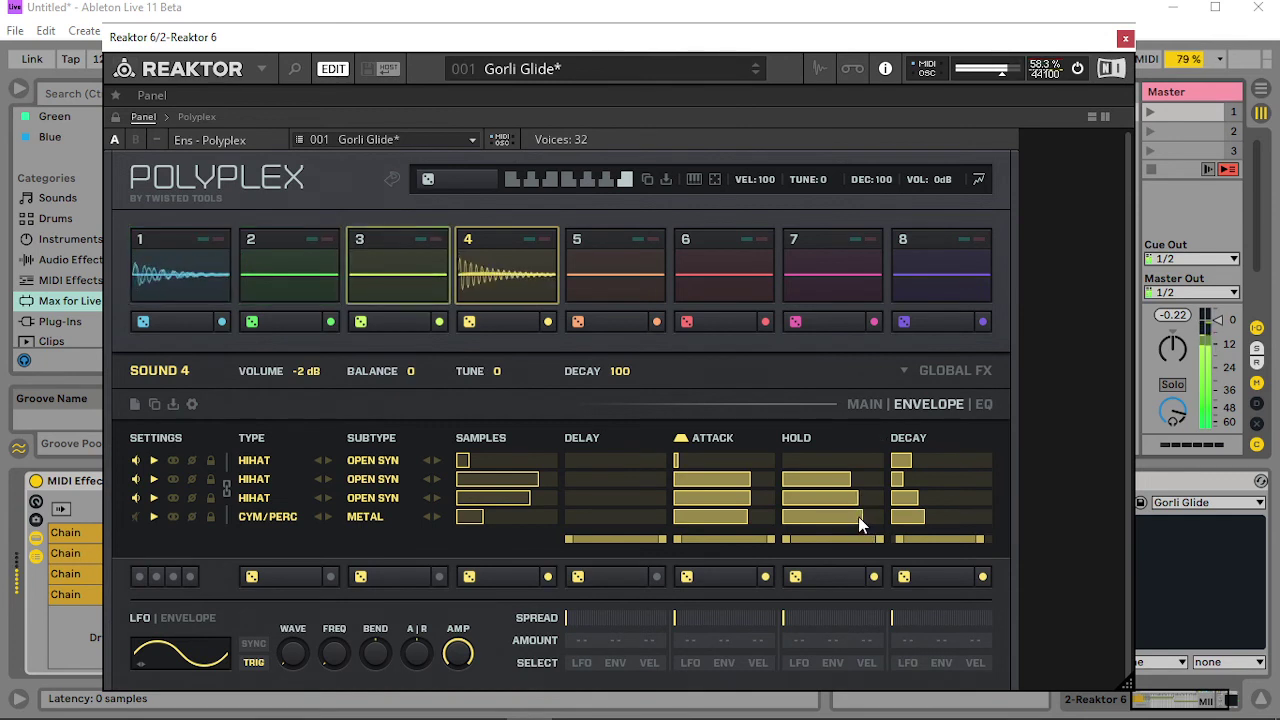
- For Polyplex Sound 2, remove the layer attacks and cut the layer hold and decay times to very short values
{"action": "left_click", "coordinate": [384, 266]}
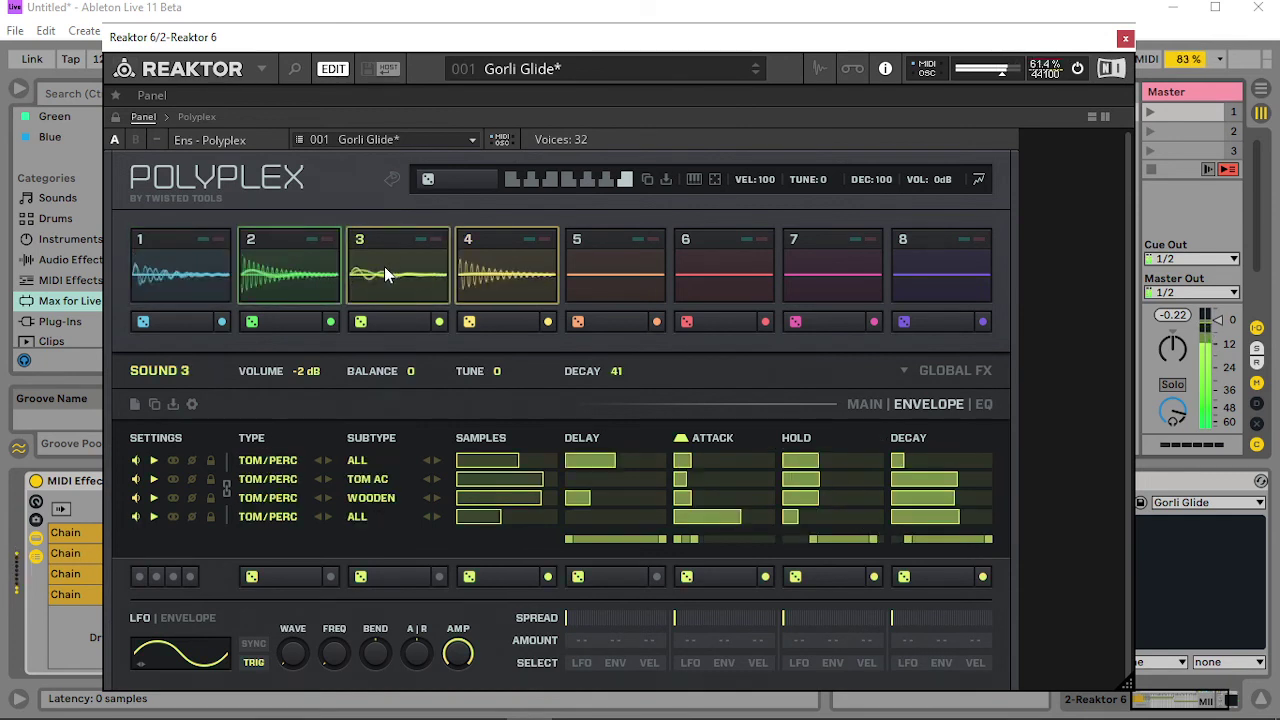
{"action": "left_click", "coordinate": [325, 268]}
{"action": "mouse_move", "coordinate": [685, 492]}
{"action": "left_mouse_down"}
{"action": "mouse_move", "coordinate": [718, 476]}
{"action": "mouse_move", "coordinate": [714, 461]}
{"action": "mouse_move", "coordinate": [664, 484]}
{"action": "mouse_move", "coordinate": [673, 513]}
{"action": "mouse_move", "coordinate": [661, 434]}
{"action": "left_mouse_up"}
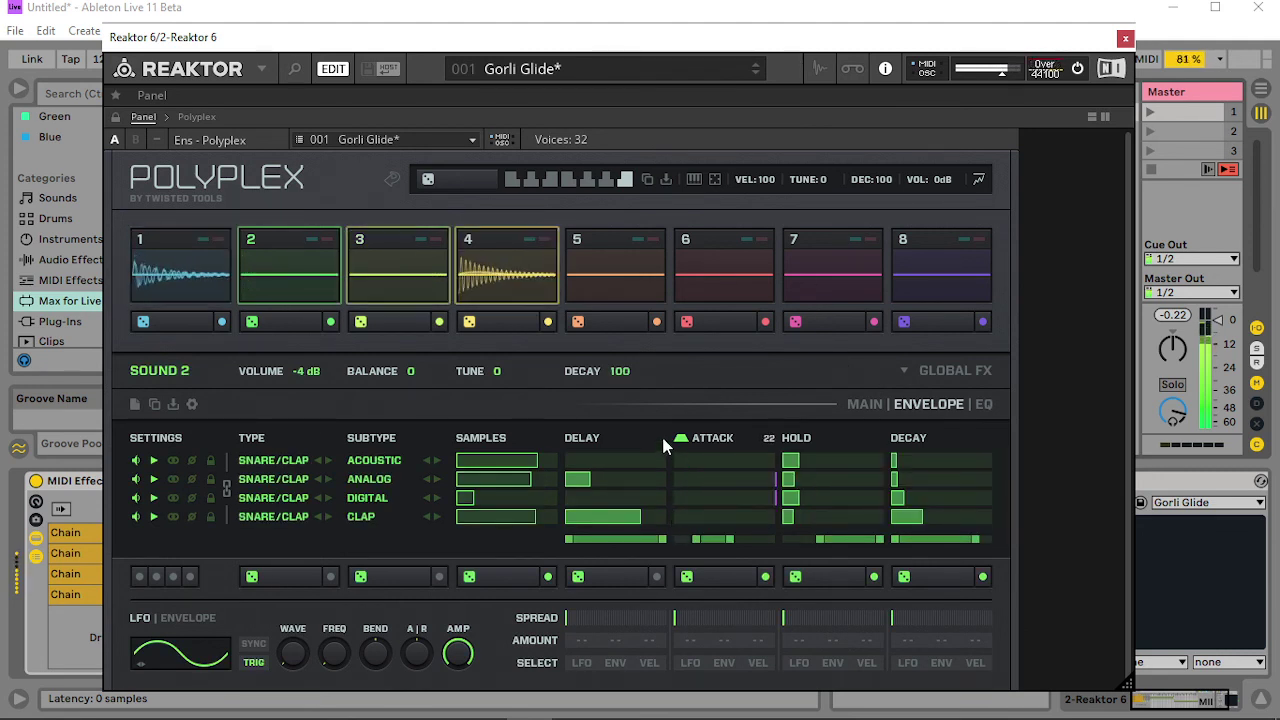
{"action": "mouse_move", "coordinate": [909, 497]}
{"action": "left_mouse_down"}
{"action": "mouse_move", "coordinate": [908, 521]}
{"action": "mouse_move", "coordinate": [897, 503]}
{"action": "left_mouse_up"}
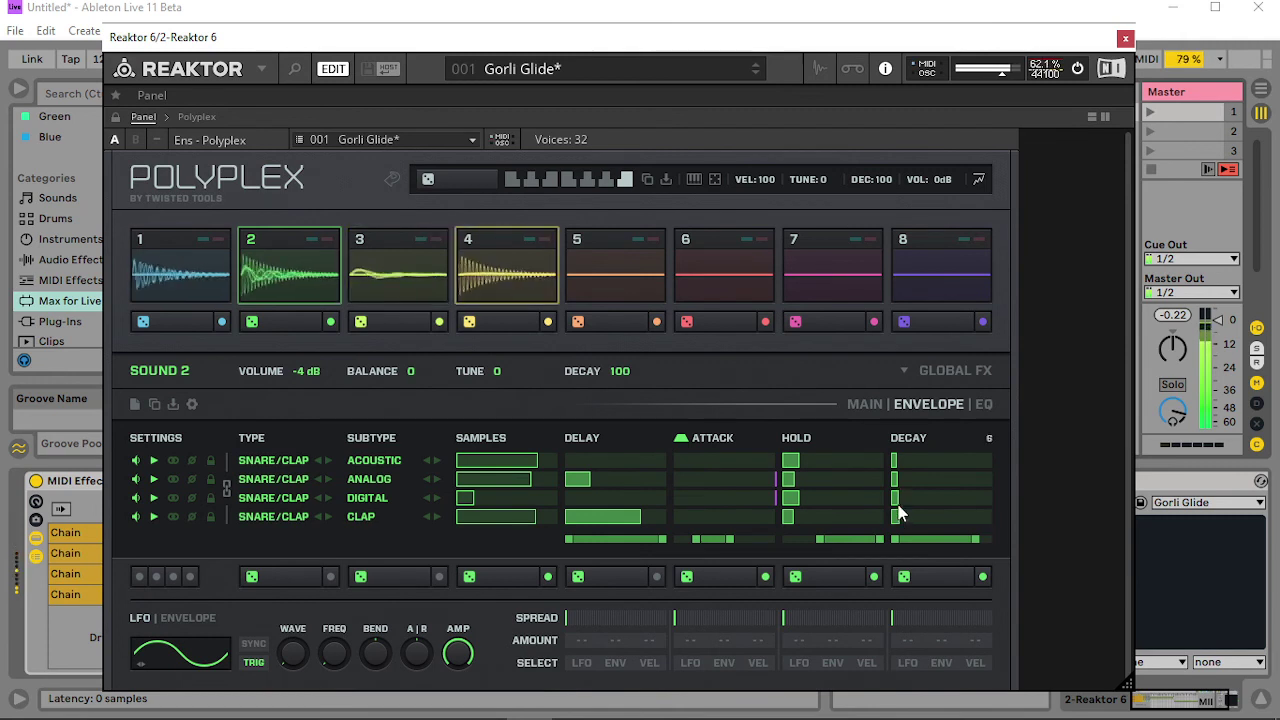
{"action": "left_click_drag", "start_coordinate": [785, 517], "coordinate": [783, 461]}
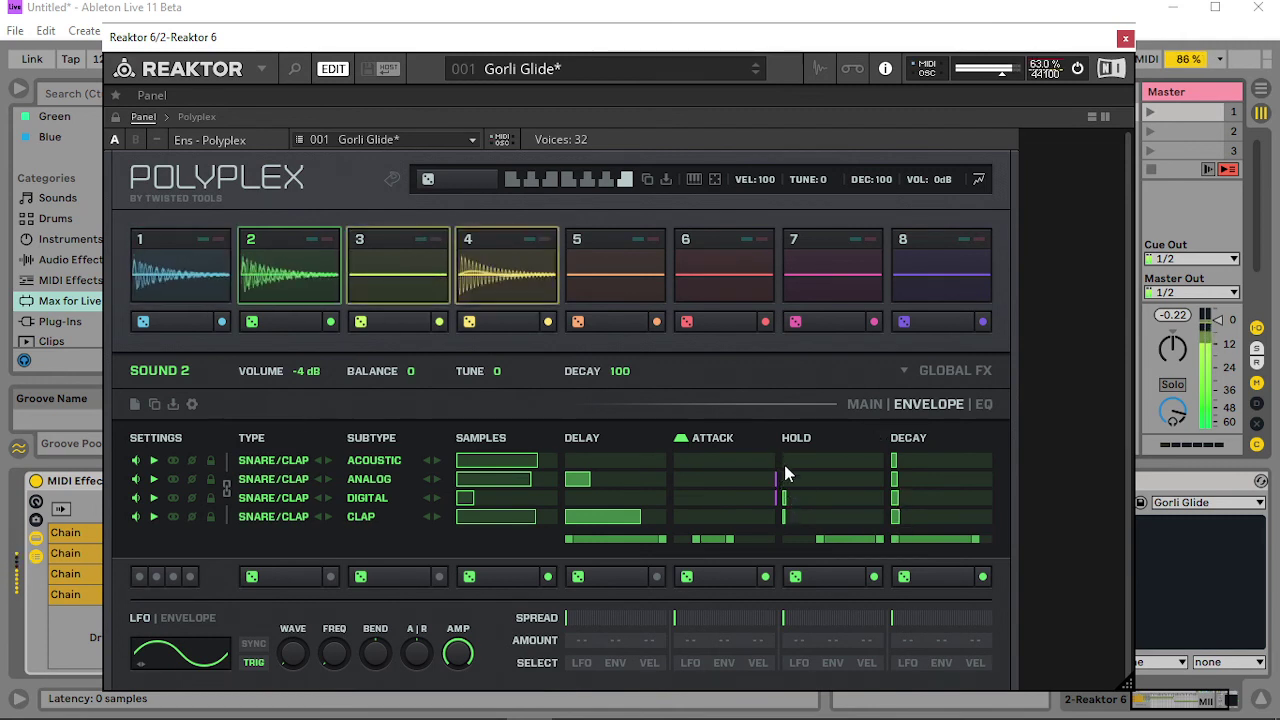
- Set Sound 2's hold range to 22–82, then raise its layer attack times and shift the attack range down slightly
{"action": "left_click_drag", "start_coordinate": [841, 539], "coordinate": [820, 539]}
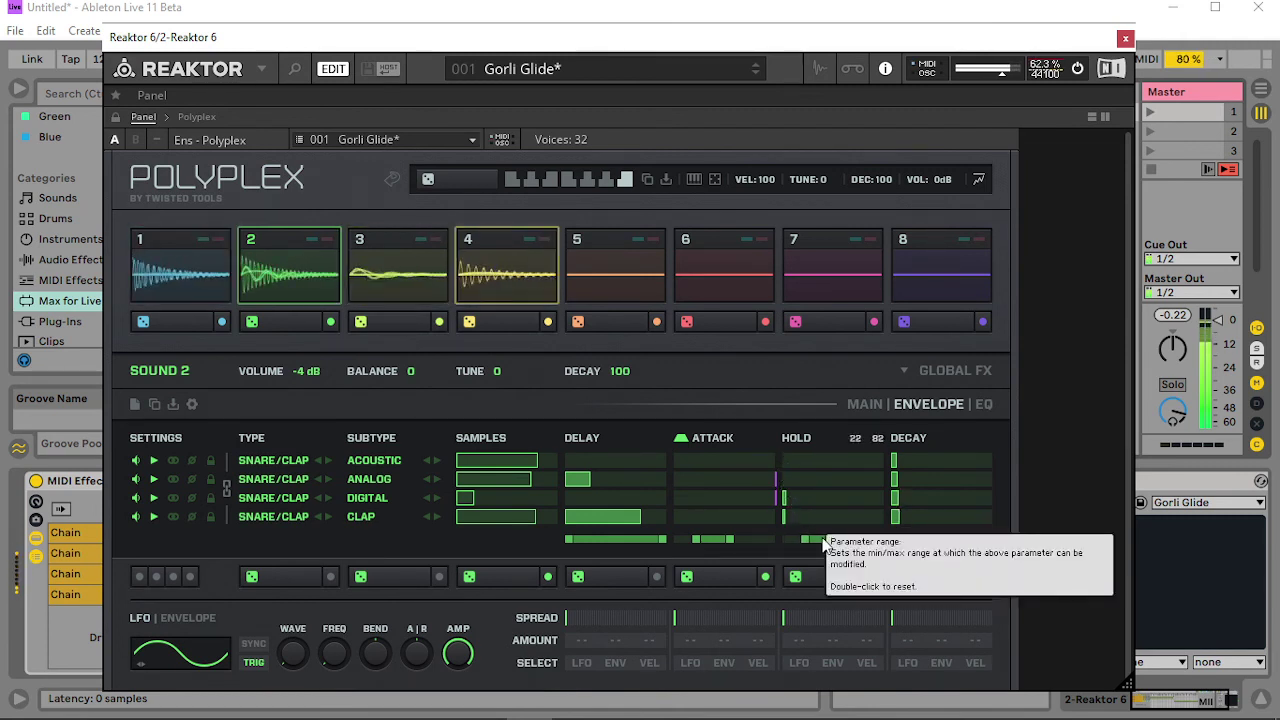
{"action": "mouse_move", "coordinate": [700, 517]}
{"action": "left_mouse_down"}
{"action": "mouse_move", "coordinate": [686, 519]}
{"action": "mouse_move", "coordinate": [698, 519]}
{"action": "mouse_move", "coordinate": [683, 478]}
{"action": "mouse_move", "coordinate": [694, 457]}
{"action": "mouse_move", "coordinate": [687, 478]}
{"action": "mouse_move", "coordinate": [723, 538]}
{"action": "mouse_move", "coordinate": [702, 537]}
{"action": "left_mouse_up"}
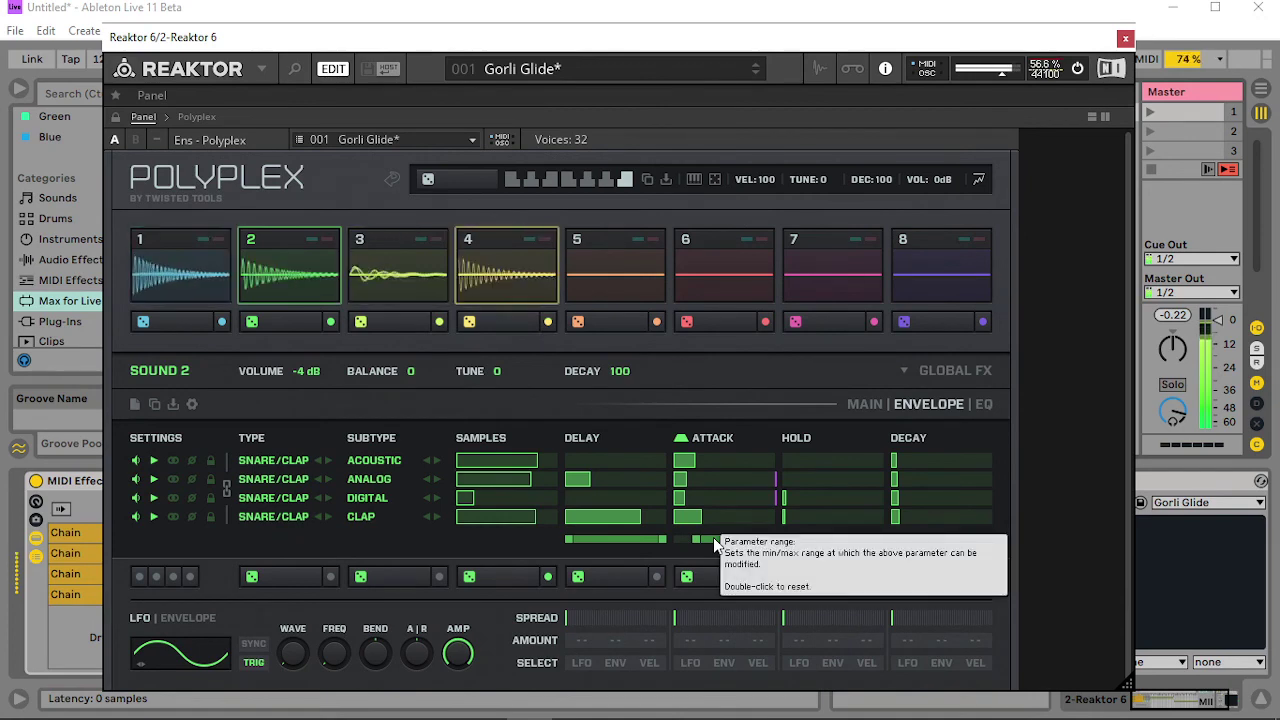
{"action": "left_click_drag", "start_coordinate": [713, 537], "coordinate": [709, 538]}
- In the global effects, set Sound 4's Send 2 to about 18 and switch its Insert B on
{"action": "left_click", "coordinate": [946, 376]}
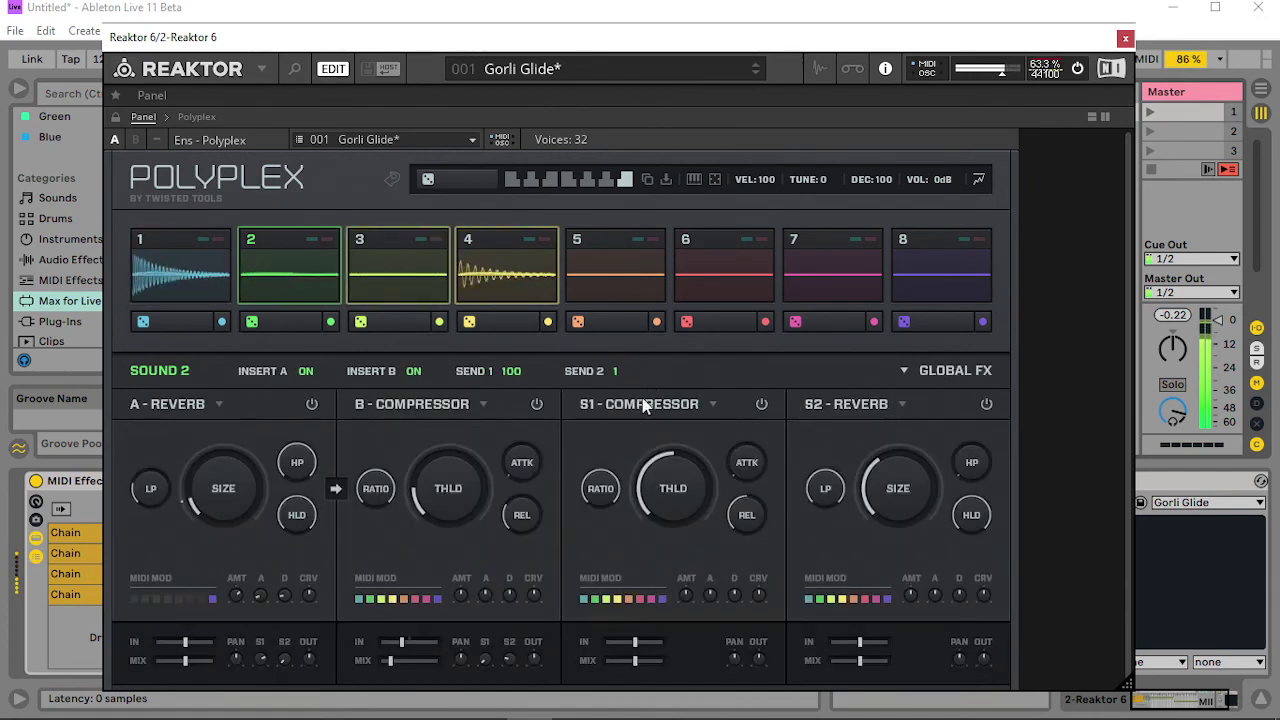
{"action": "left_click", "coordinate": [893, 408]}
{"action": "left_click", "coordinate": [492, 282]}
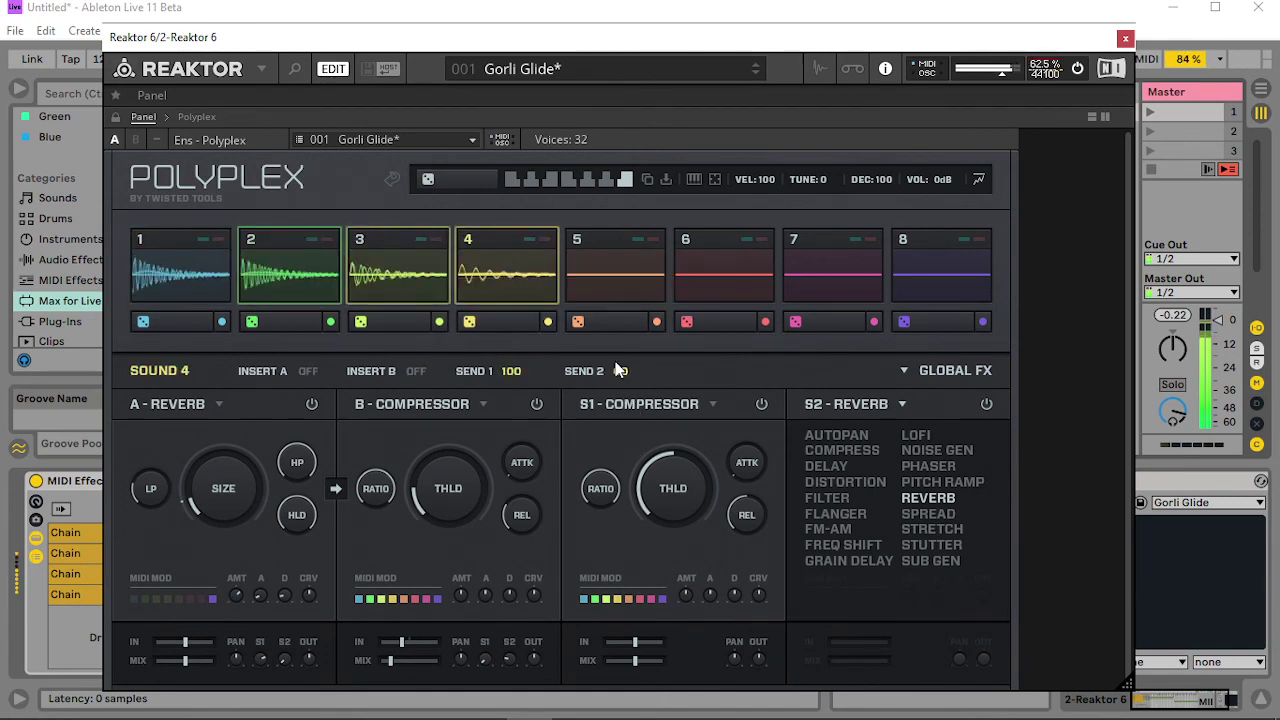
{"action": "left_click_drag", "start_coordinate": [616, 369], "coordinate": [623, 455]}
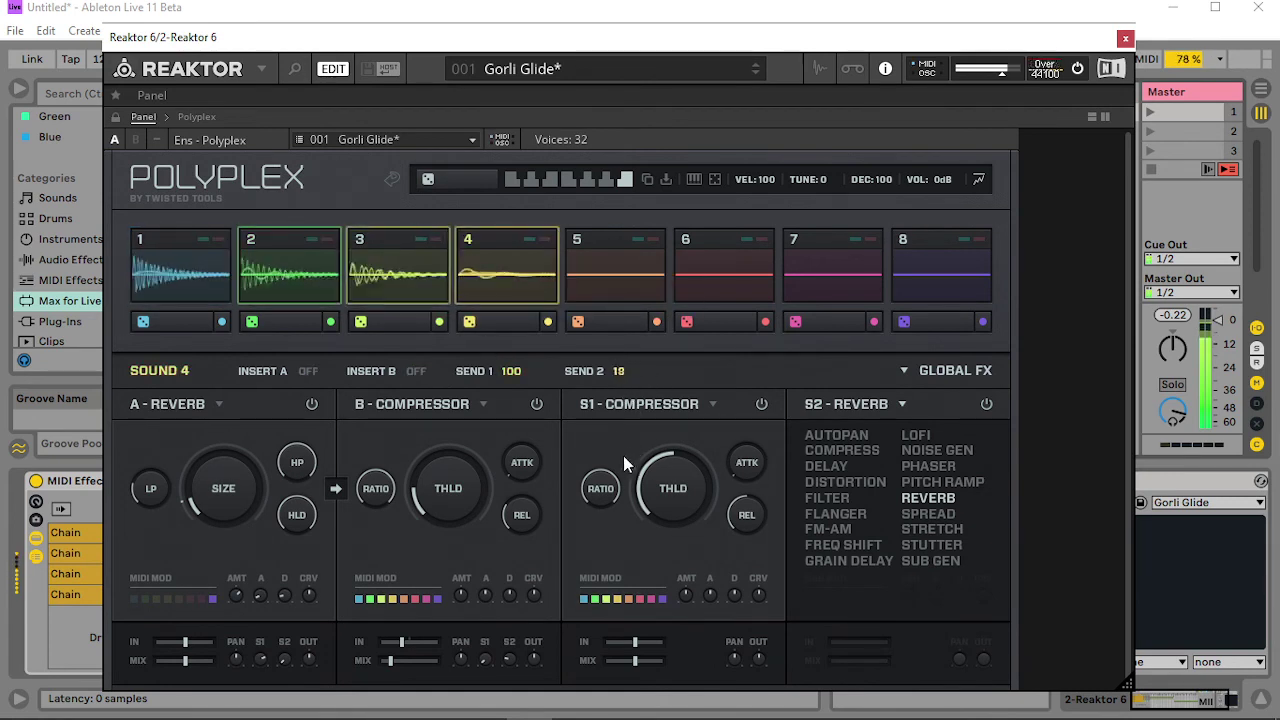
{"action": "left_click", "coordinate": [413, 371]}
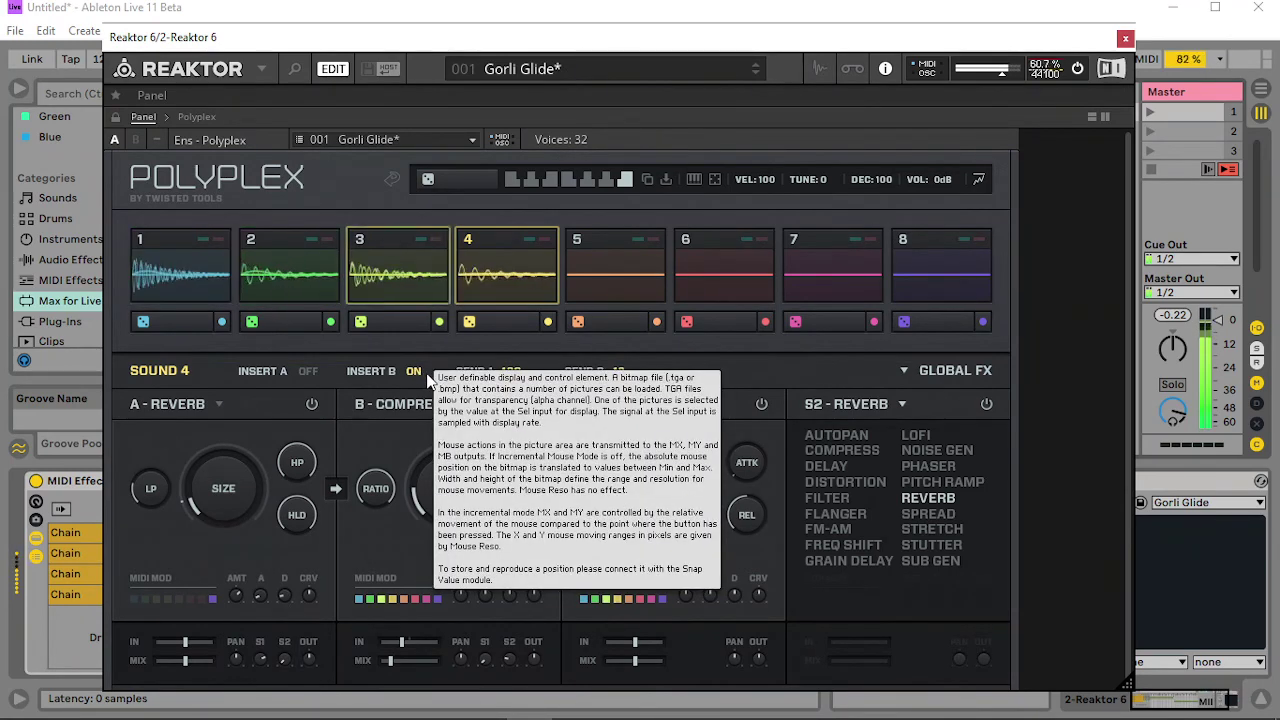
- Change the Send 2 effect from Reverb to Delay and set Sound 3's Send 2 level to 100
{"action": "left_click", "coordinate": [403, 266]}
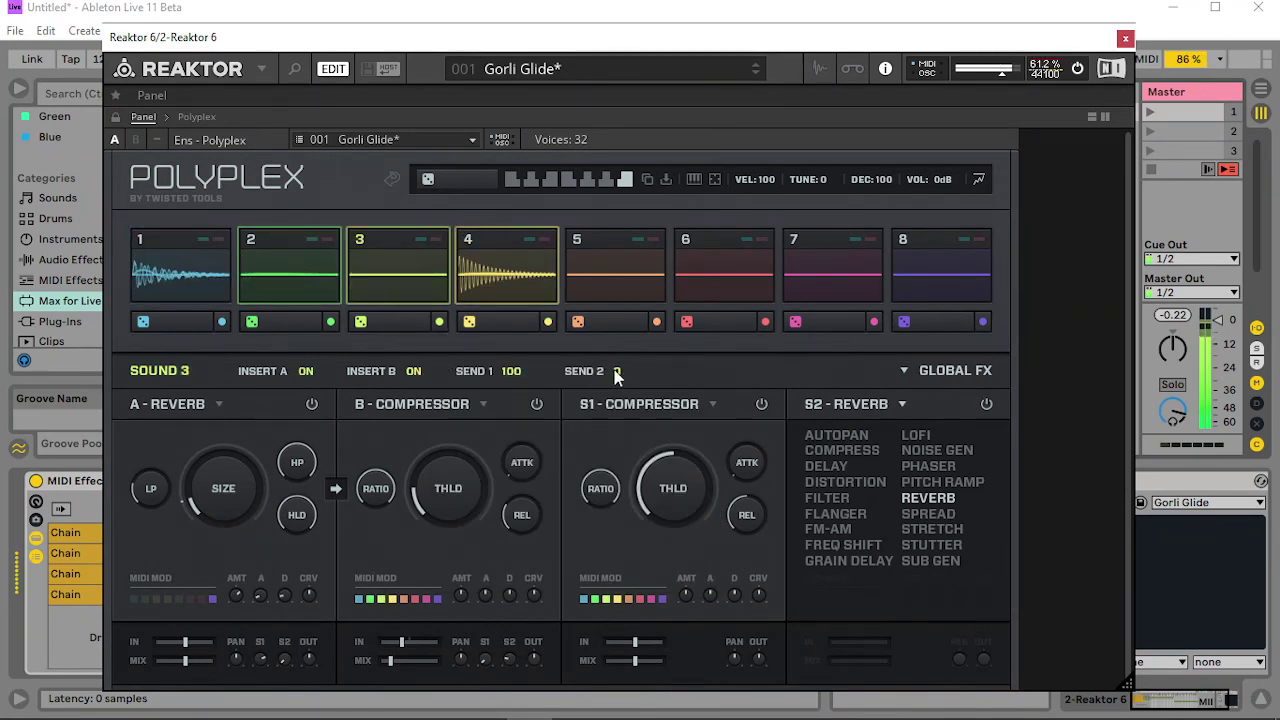
{"action": "left_click", "coordinate": [300, 276]}
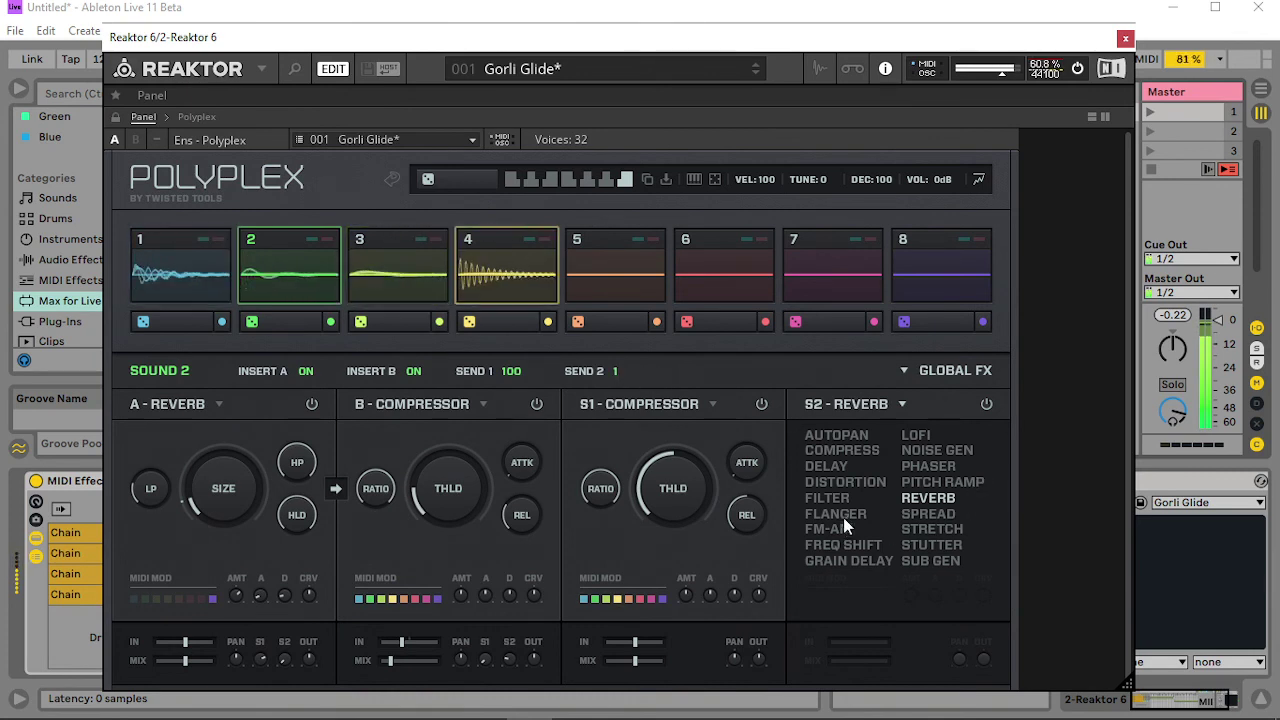
{"action": "left_click", "coordinate": [829, 467]}
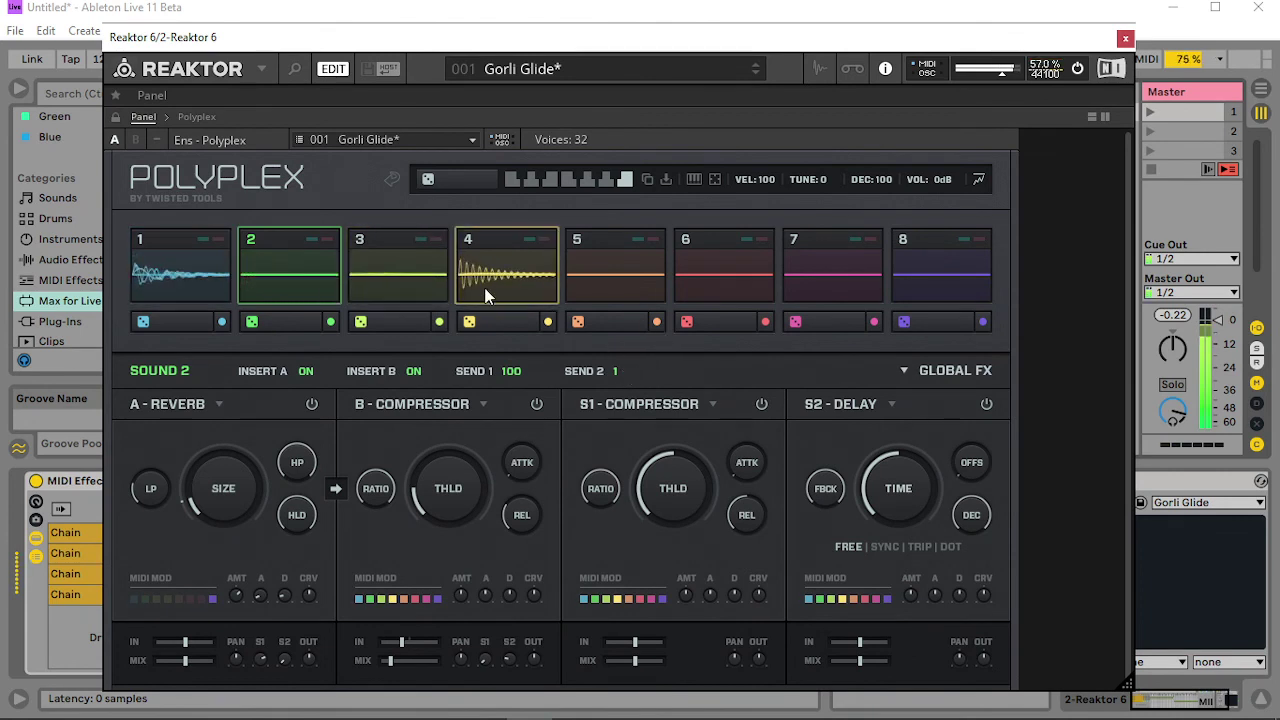
{"action": "left_click", "coordinate": [430, 278]}
{"action": "left_click_drag", "start_coordinate": [651, 270], "coordinate": [668, 176]}
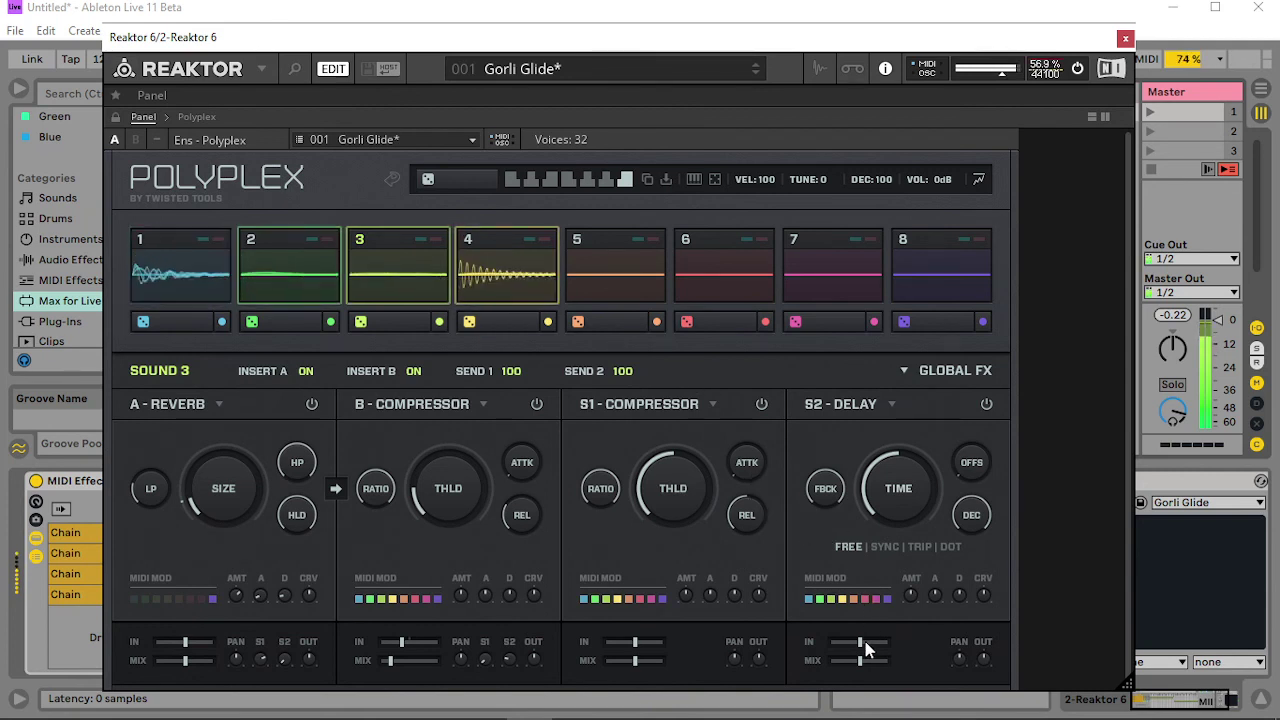
- Lower the Send 2 delay's input level, switch its time from Free to Sync, and close the Polyplex window
{"action": "mouse_move", "coordinate": [860, 642]}
{"action": "left_mouse_down"}
{"action": "mouse_move", "coordinate": [816, 652]}
{"action": "mouse_move", "coordinate": [895, 662]}
{"action": "mouse_move", "coordinate": [851, 646]}
{"action": "left_mouse_up"}
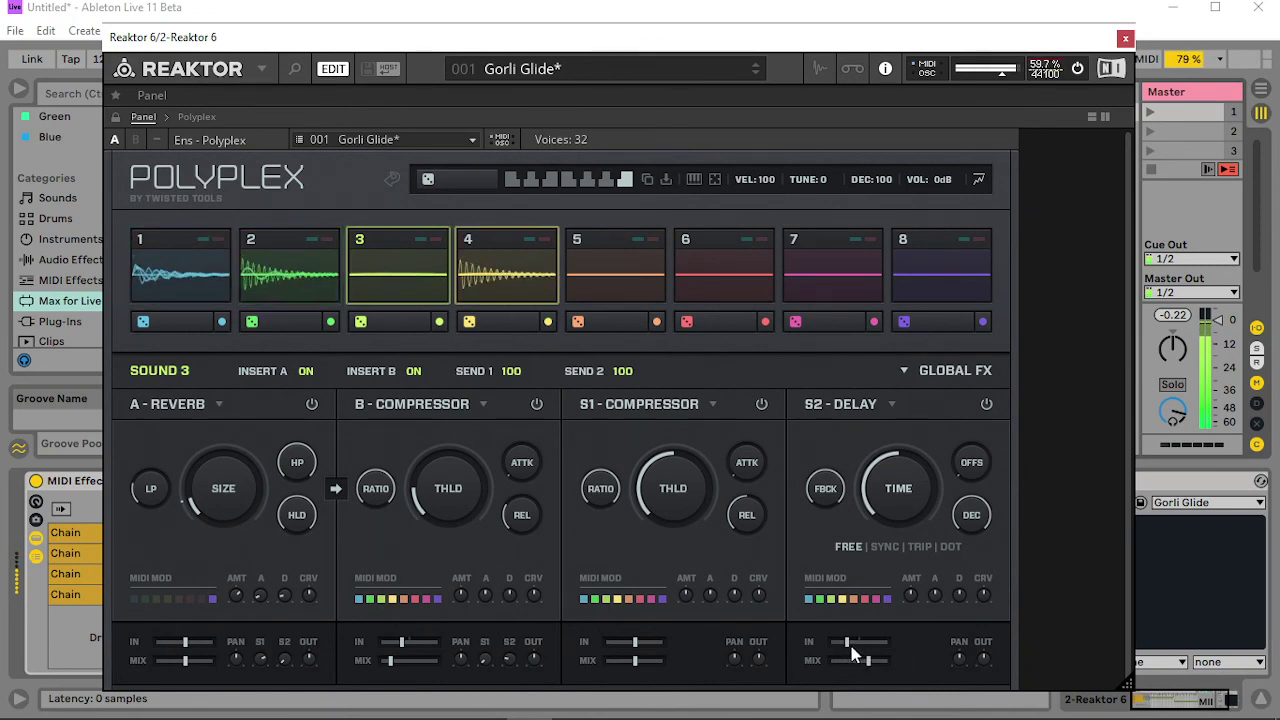
{"action": "left_click", "coordinate": [885, 550]}
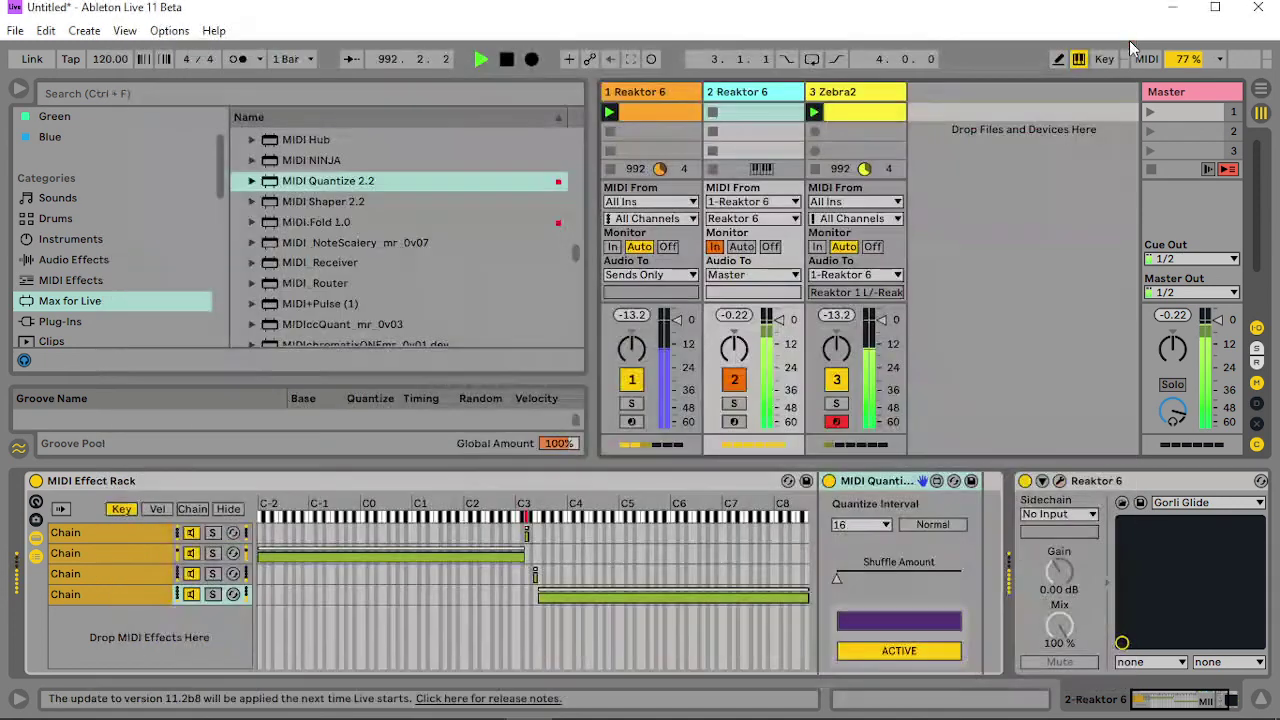
{"action": "left_click", "coordinate": [1125, 38]}
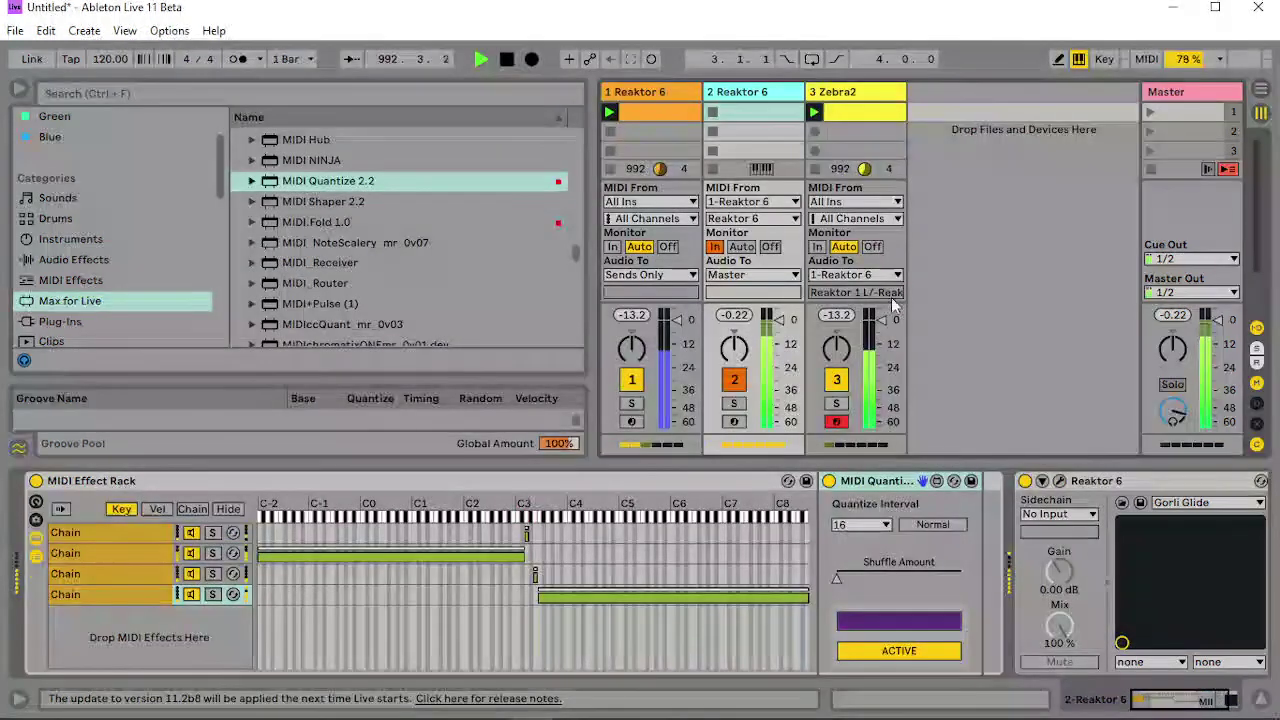
- Reopen the Polyplex window and adjust Sound 2's layer decay times, making the first Acoustic layer the longest
{"action": "left_click", "coordinate": [1060, 481]}
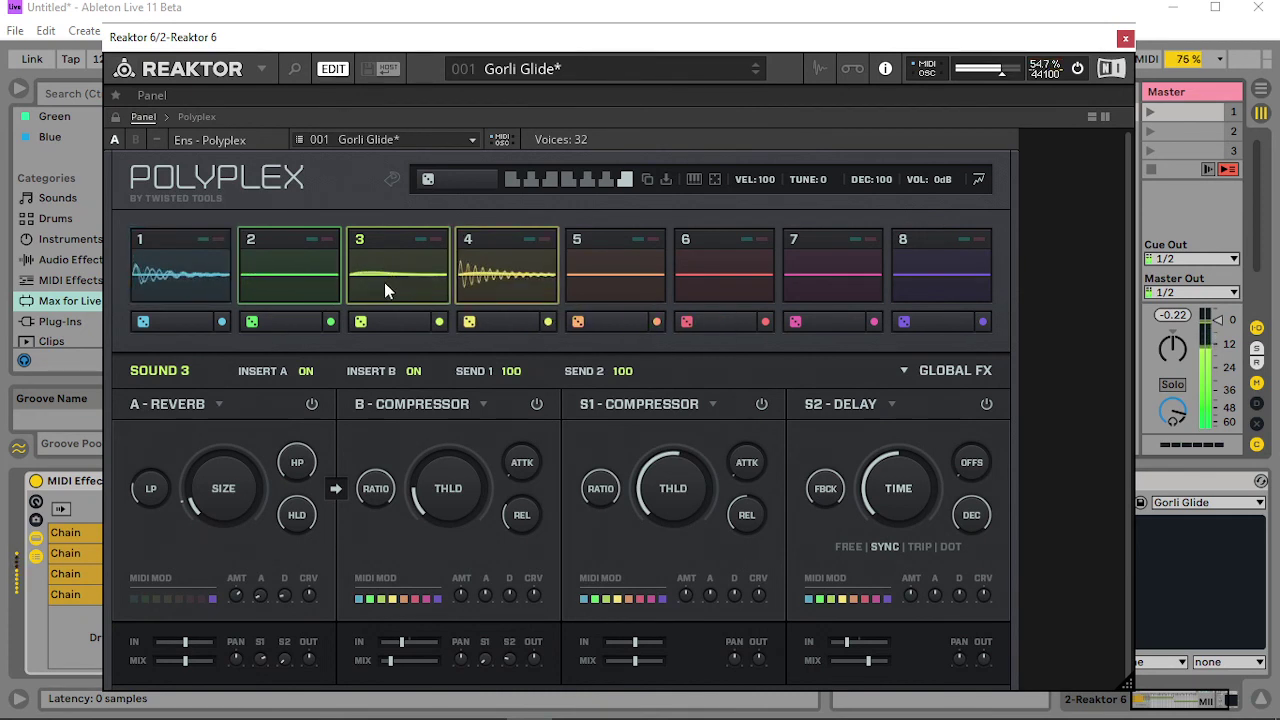
{"action": "left_click", "coordinate": [268, 285]}
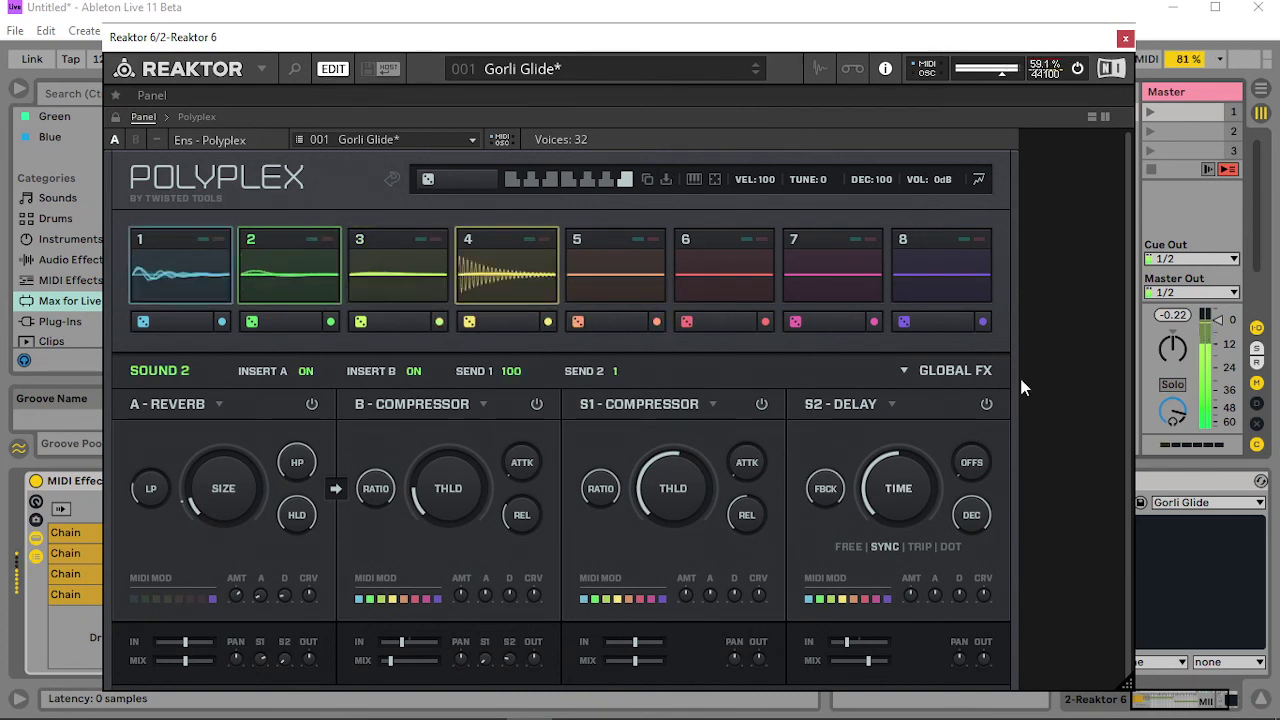
{"action": "left_click", "coordinate": [907, 371]}
{"action": "left_click_drag", "start_coordinate": [923, 516], "coordinate": [931, 462]}
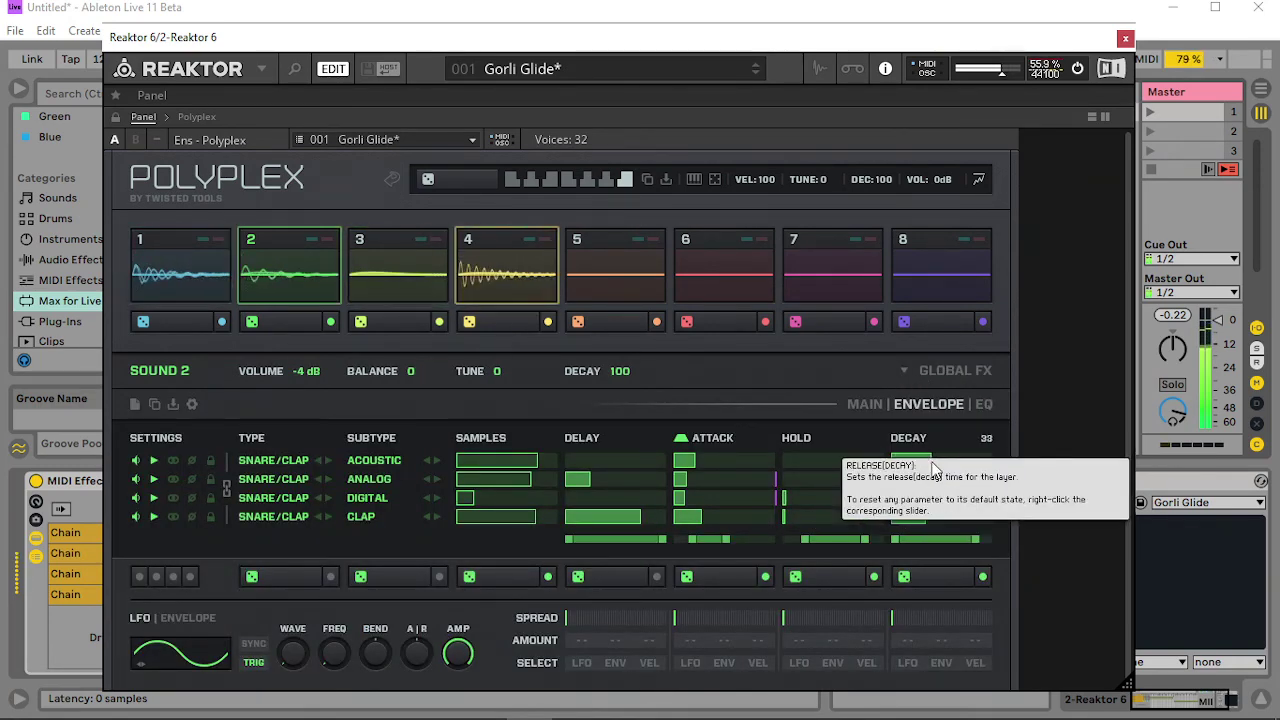
{"action": "left_click", "coordinate": [934, 462]}
{"action": "left_click", "coordinate": [936, 462]}
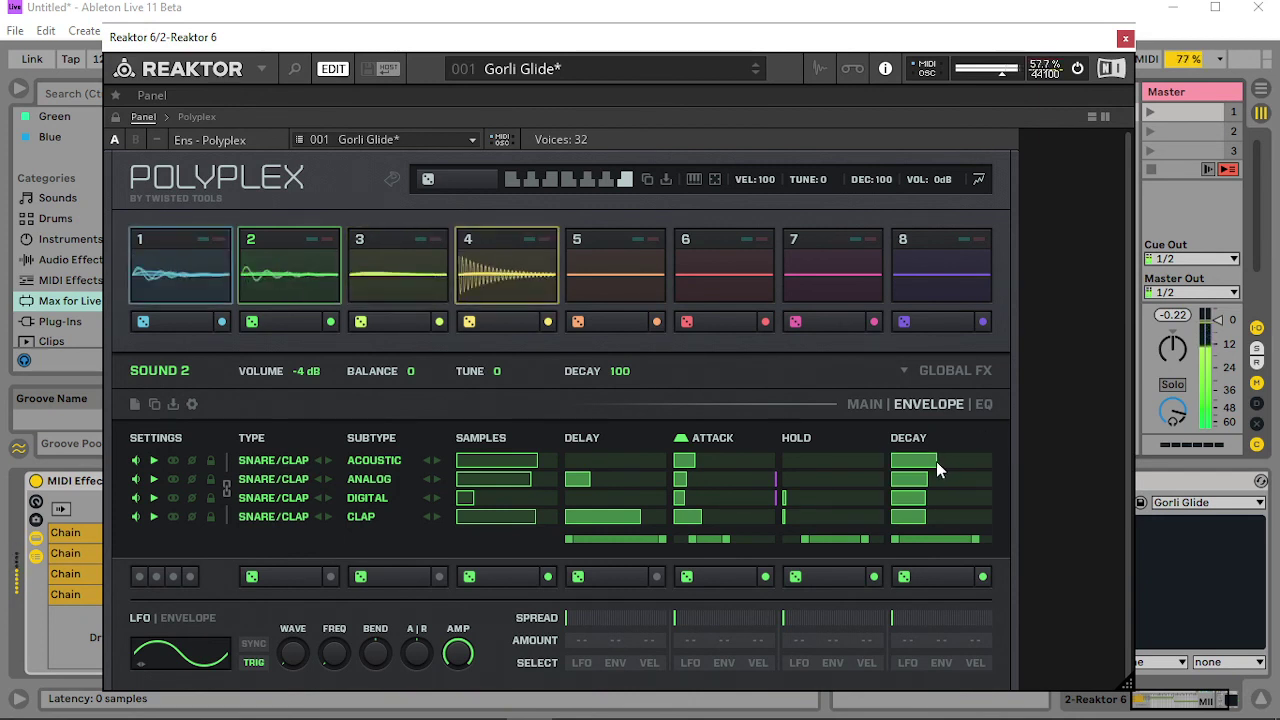
- Lengthen the decay of Sound 3's first layer and shift the sound's hold range lower
{"action": "left_click", "coordinate": [445, 290]}
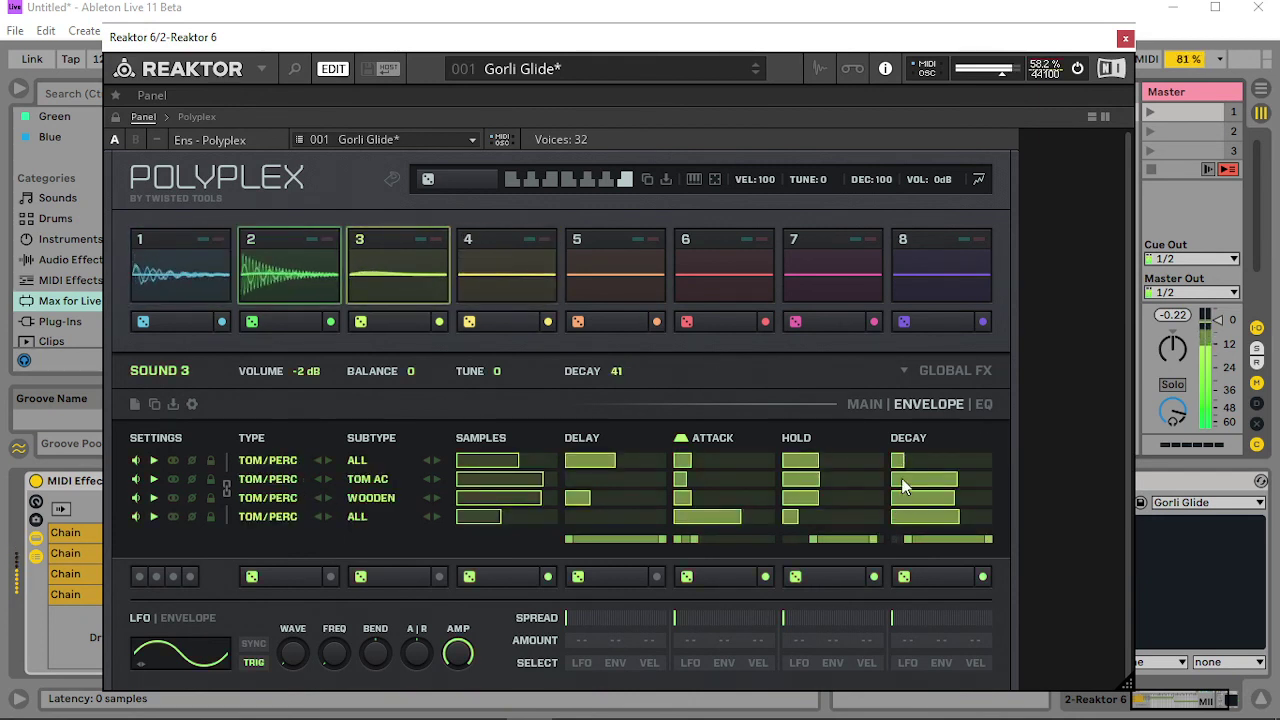
{"action": "left_click", "coordinate": [958, 462]}
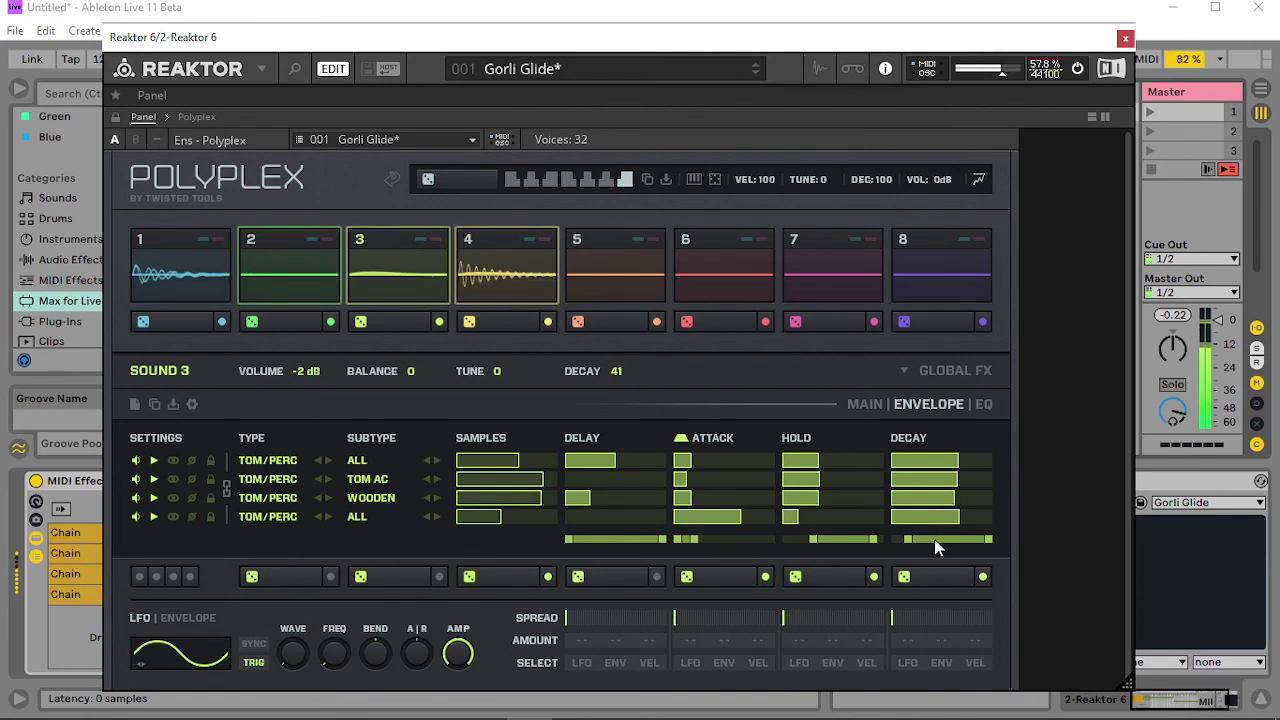
{"action": "left_click_drag", "start_coordinate": [935, 543], "coordinate": [932, 542]}
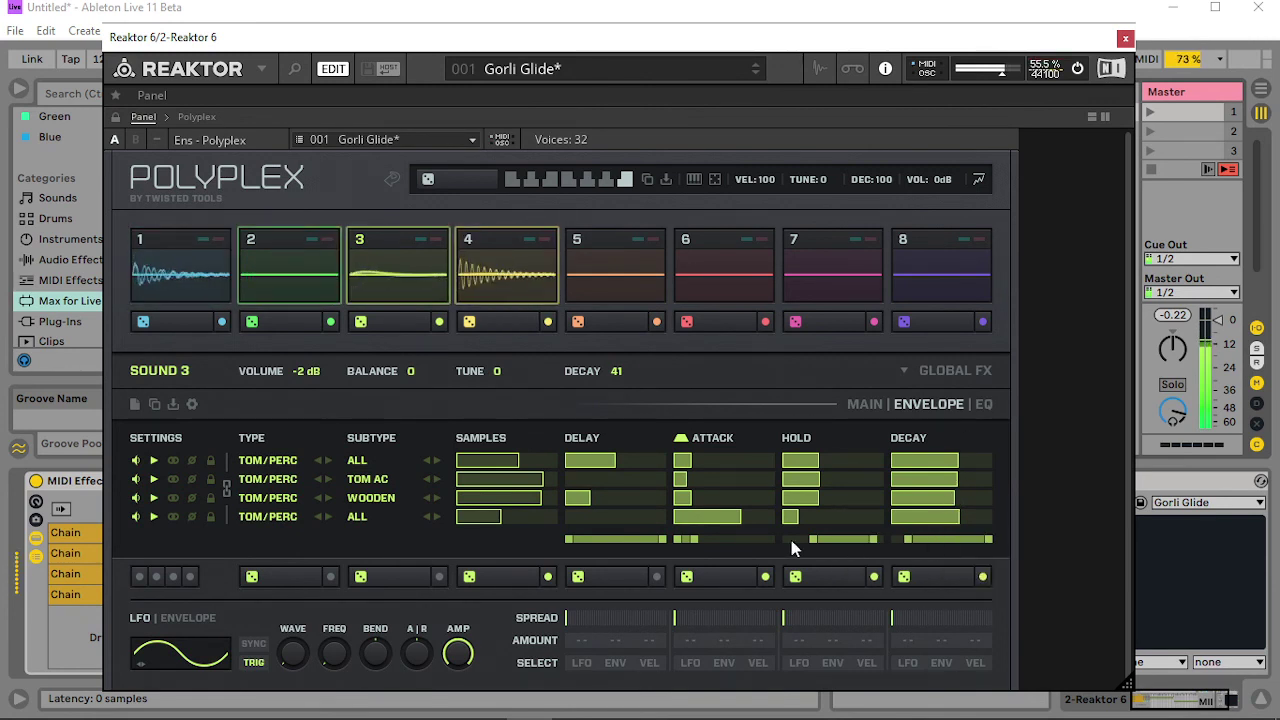
{"action": "left_click_drag", "start_coordinate": [831, 542], "coordinate": [806, 543]}
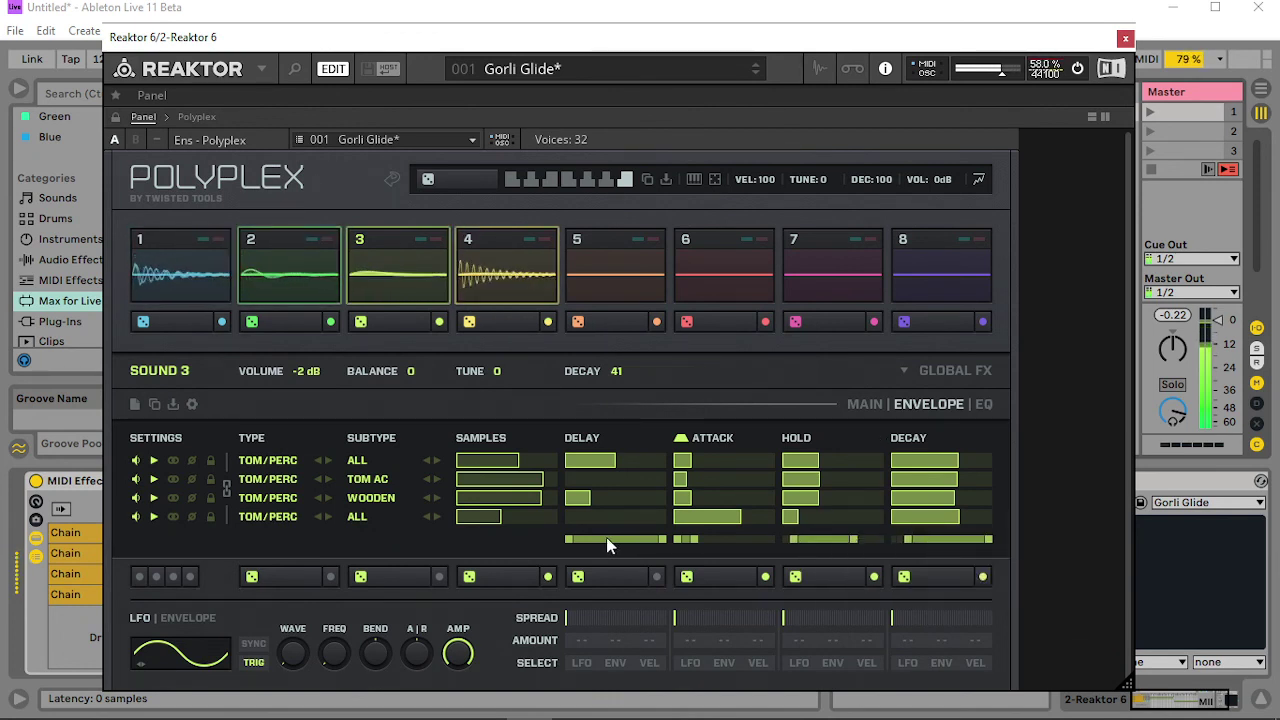
- Lengthen the delay of Sound 3's Tom AC layer and rework the delay and attack times of its other layers
{"action": "mouse_move", "coordinate": [711, 487]}
{"action": "left_mouse_down"}
{"action": "mouse_move", "coordinate": [681, 485]}
{"action": "mouse_move", "coordinate": [688, 521]}
{"action": "mouse_move", "coordinate": [617, 520]}
{"action": "mouse_move", "coordinate": [664, 488]}
{"action": "left_mouse_up"}
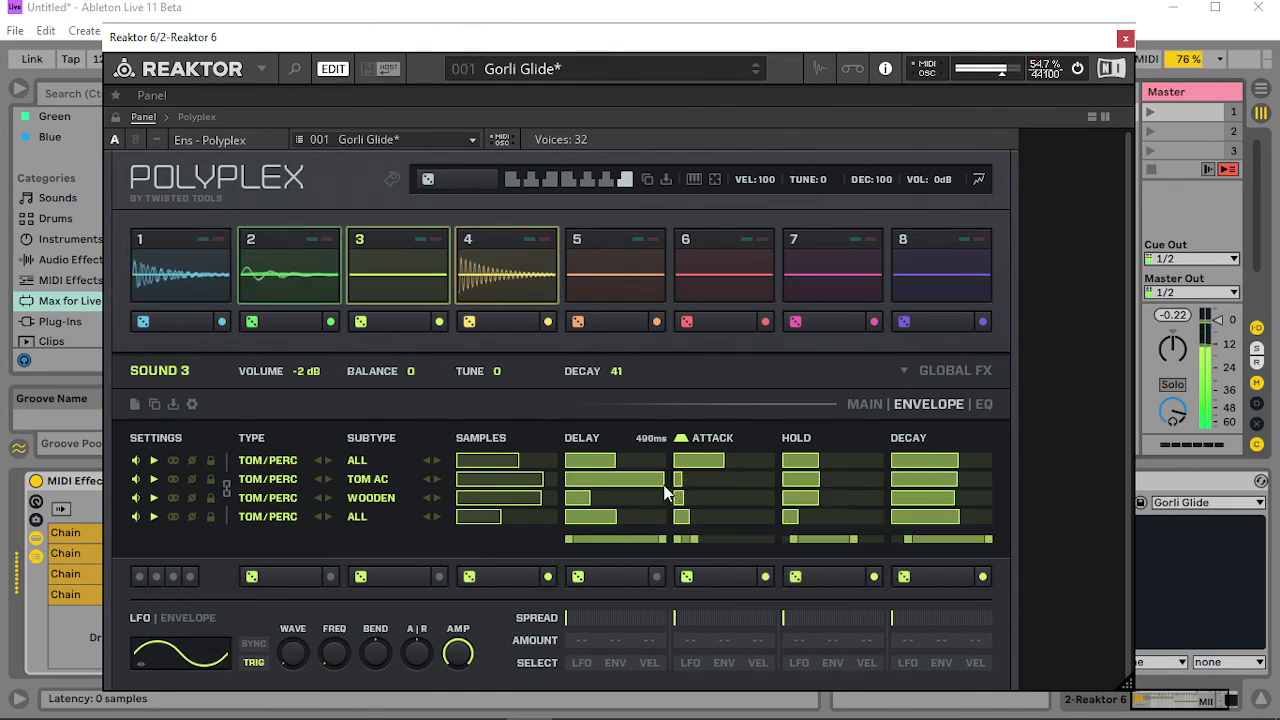
{"action": "mouse_move", "coordinate": [644, 492]}
{"action": "left_mouse_down"}
{"action": "mouse_move", "coordinate": [674, 465]}
{"action": "mouse_move", "coordinate": [674, 493]}
{"action": "mouse_move", "coordinate": [714, 460]}
{"action": "mouse_move", "coordinate": [688, 516]}
{"action": "left_mouse_up"}
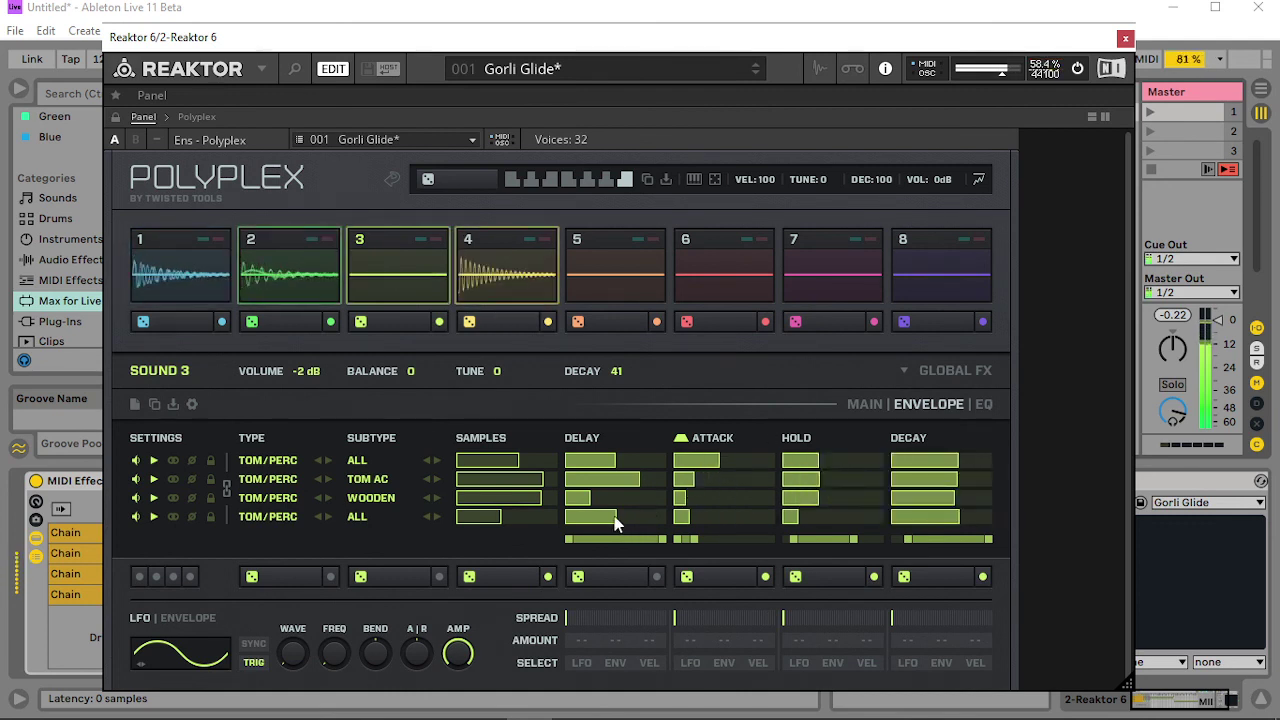
{"action": "left_click_drag", "start_coordinate": [645, 460], "coordinate": [620, 466]}
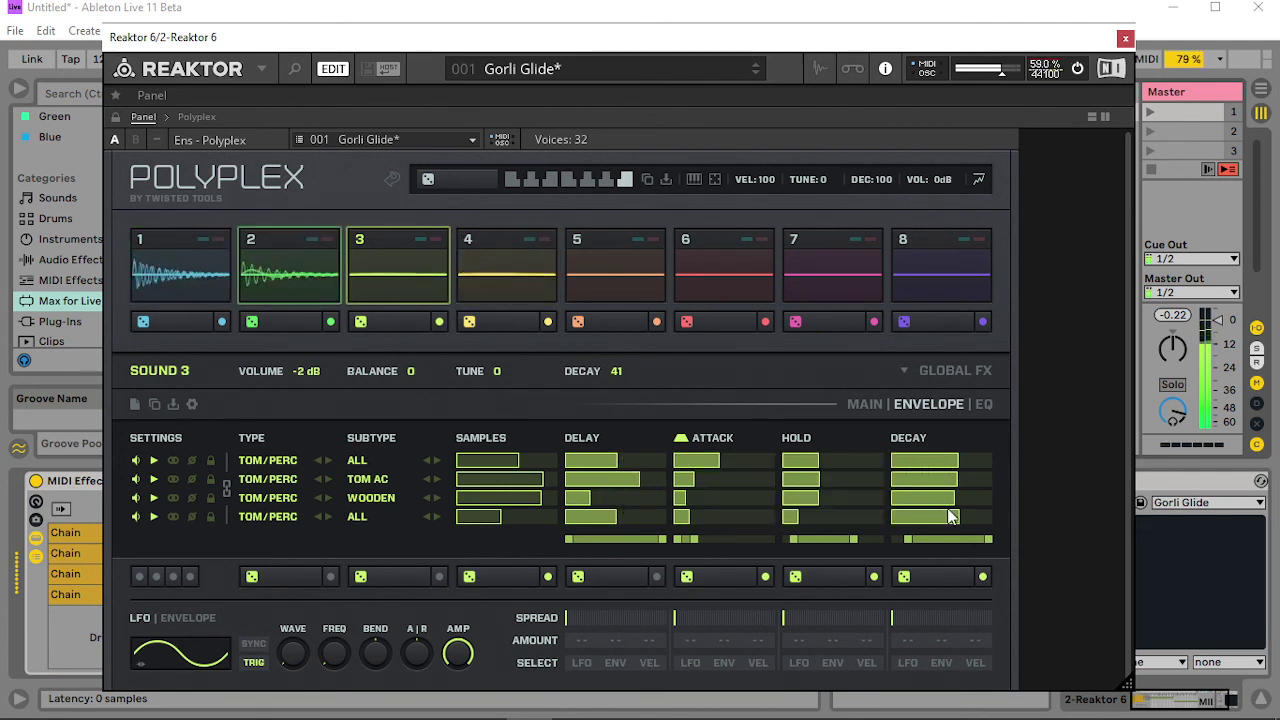
- Raise the decay of all four Sound 3 layers and shorten their hold times
{"action": "left_click_drag", "start_coordinate": [969, 517], "coordinate": [972, 464]}
{"action": "mouse_move", "coordinate": [823, 514]}
{"action": "left_mouse_down"}
{"action": "mouse_move", "coordinate": [812, 475]}
{"action": "mouse_move", "coordinate": [819, 510]}
{"action": "left_mouse_up"}
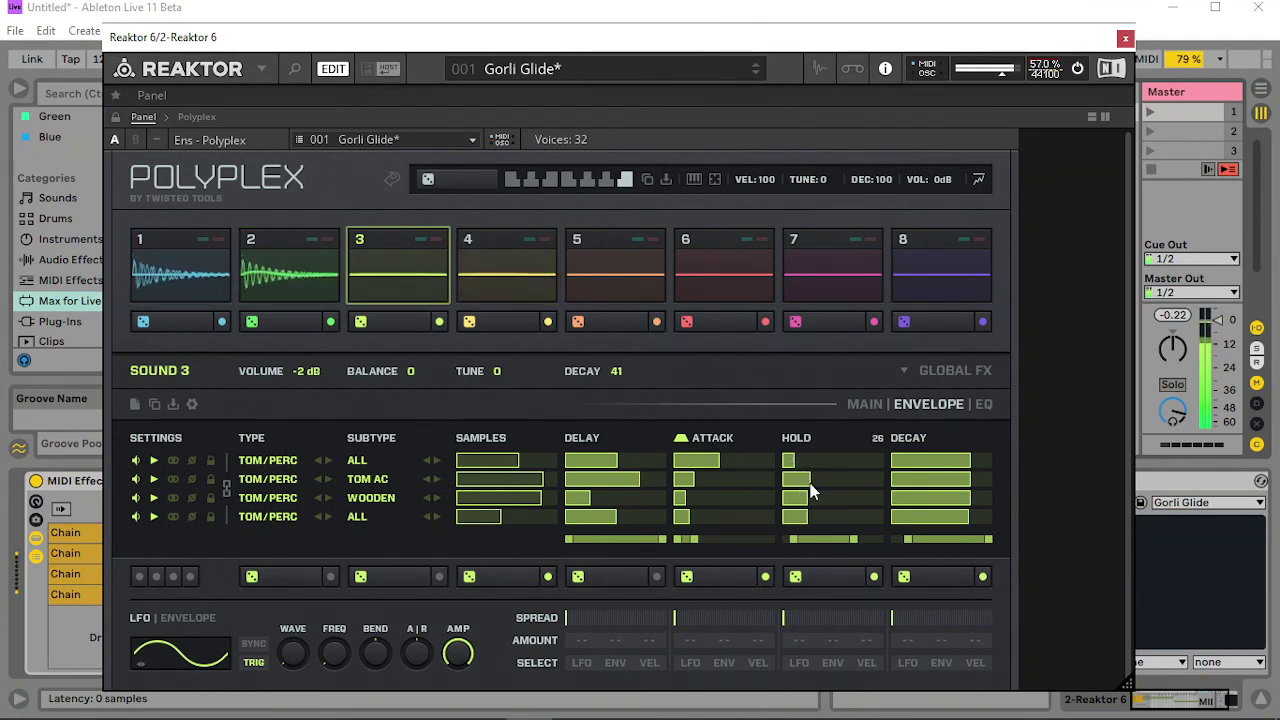
- Raise the decay of Sound 4's Cym/Perc layer and narrow the sound's decay range to about 9–59
{"action": "left_click", "coordinate": [510, 272]}
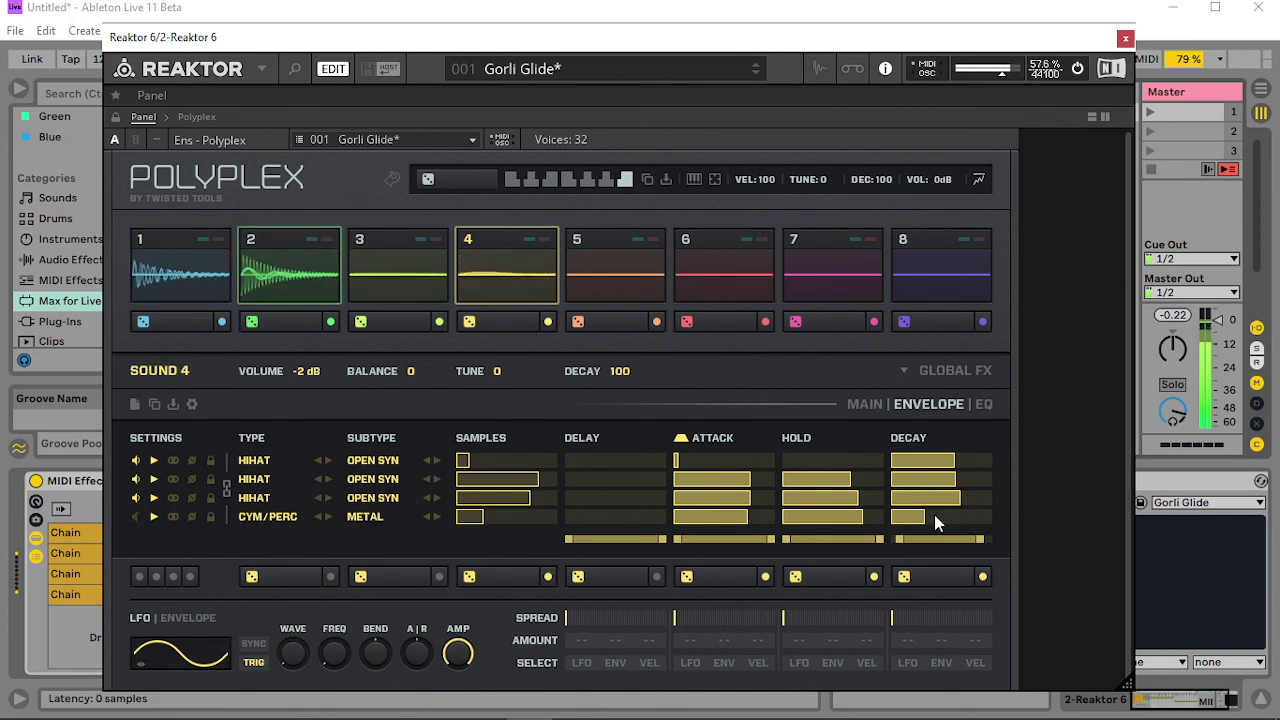
{"action": "left_click_drag", "start_coordinate": [936, 522], "coordinate": [946, 517]}
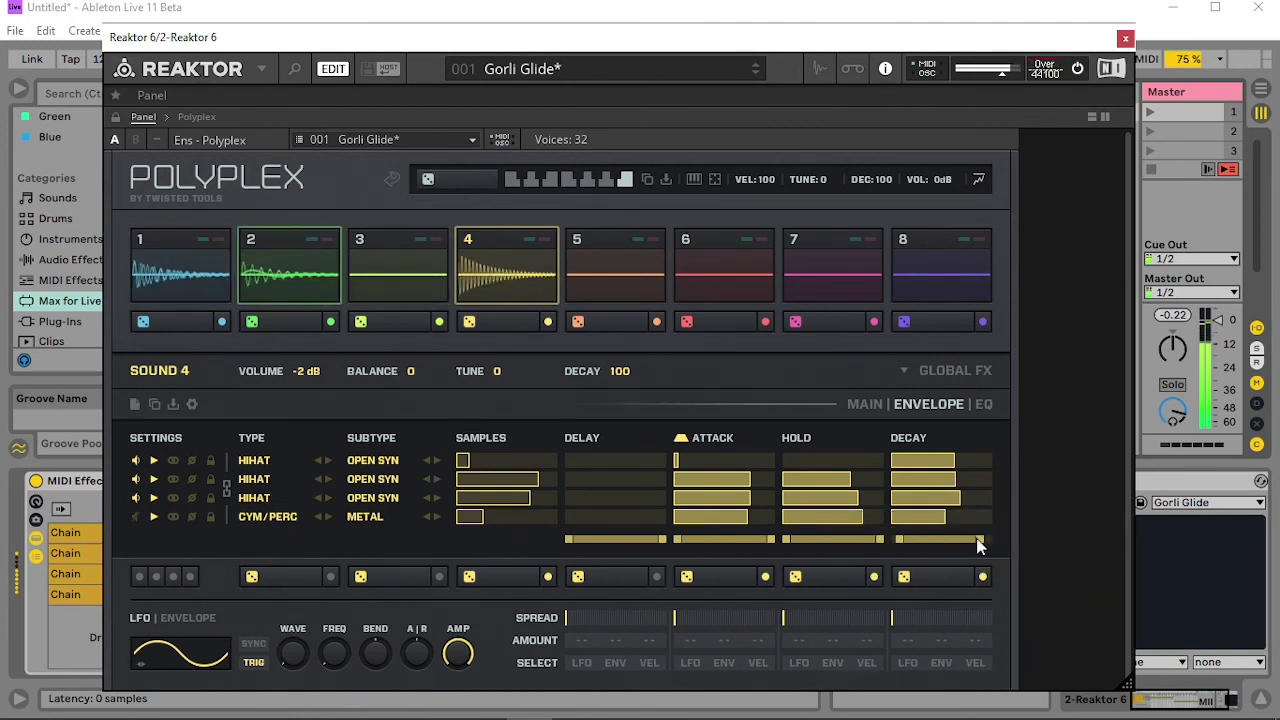
{"action": "left_click_drag", "start_coordinate": [900, 541], "coordinate": [943, 545]}
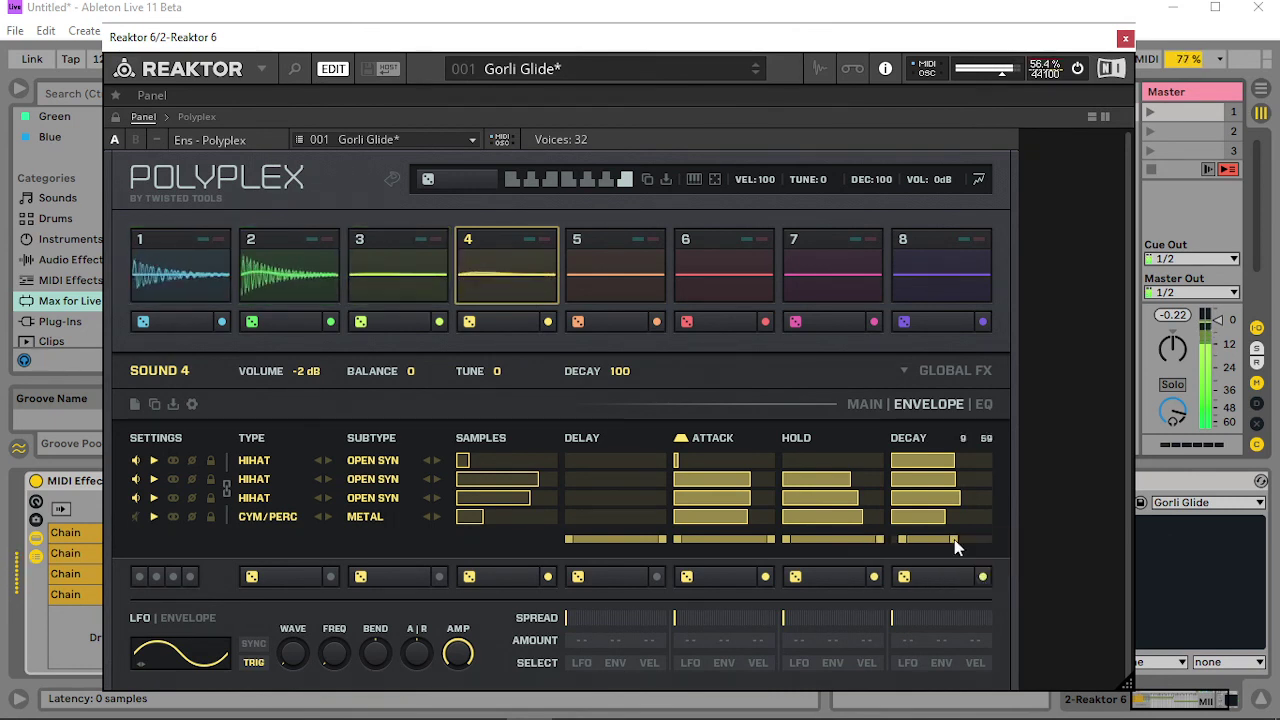
{"action": "left_click_drag", "start_coordinate": [954, 540], "coordinate": [951, 540]}
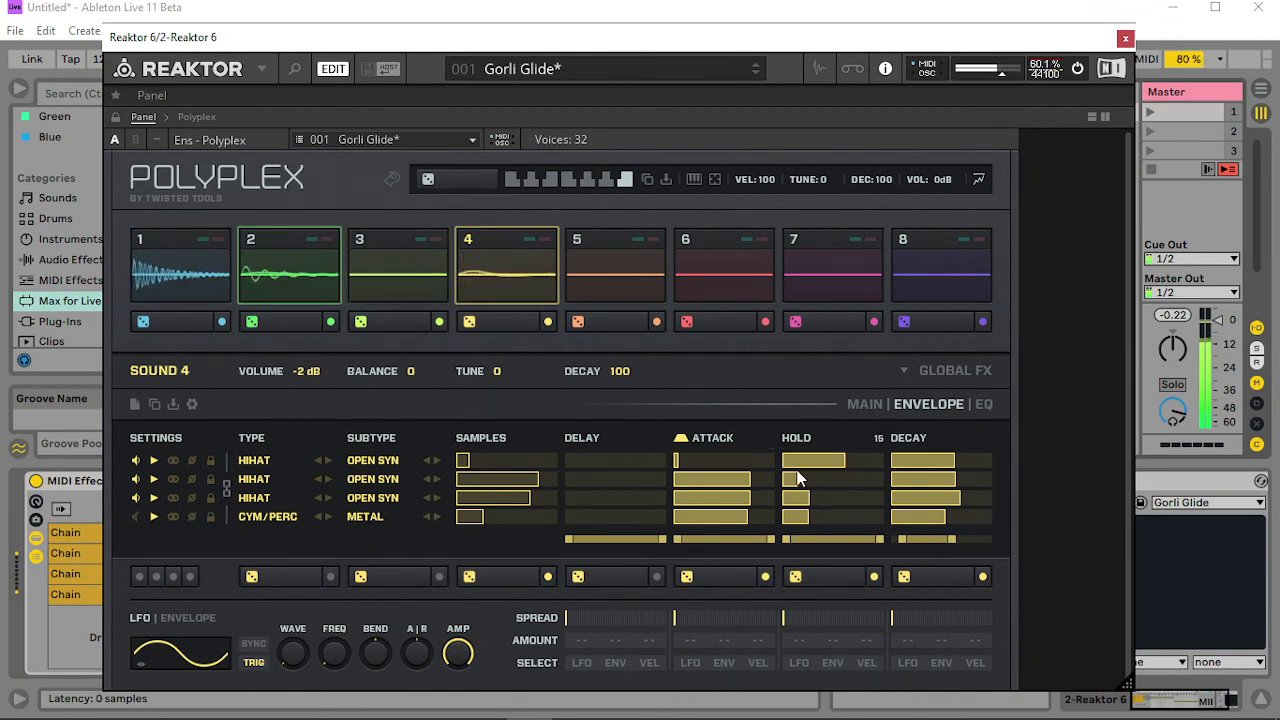
- Cut Sound 4's hold and attack times to near minimum on every layer and give the Cym/Perc layer a mid-length delay
{"action": "left_click_drag", "start_coordinate": [789, 460], "coordinate": [786, 516]}
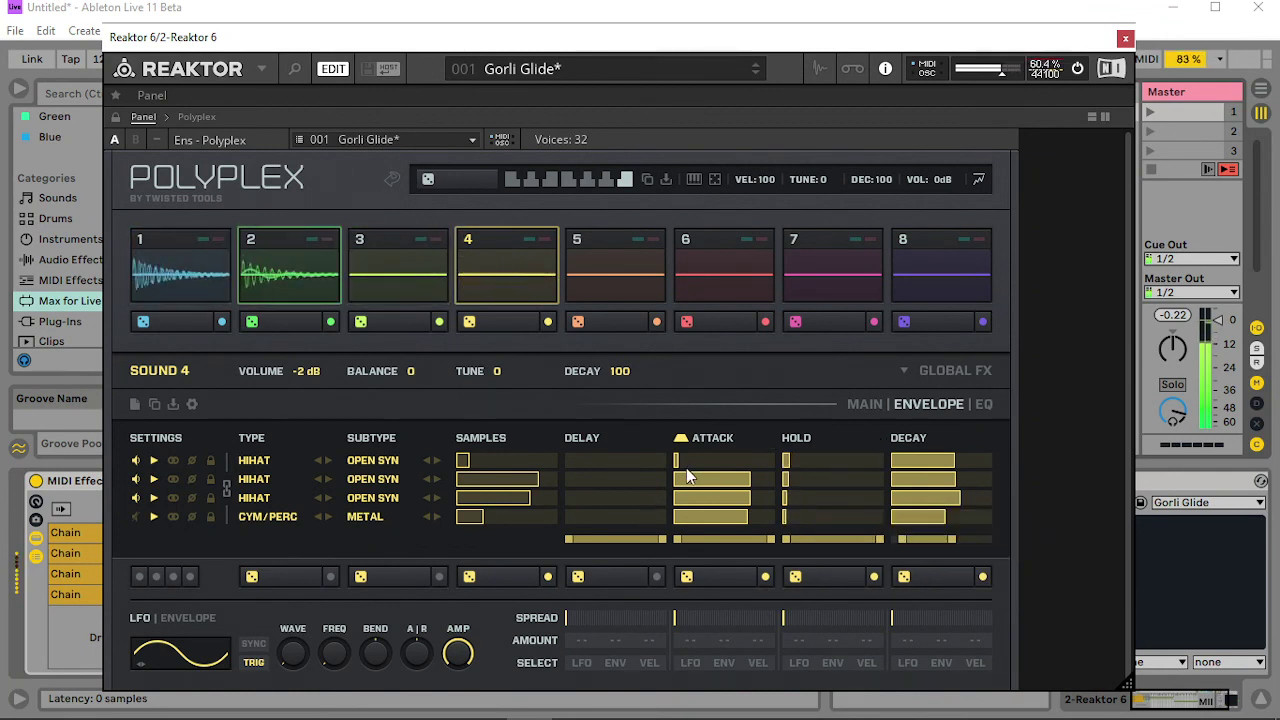
{"action": "mouse_move", "coordinate": [686, 468]}
{"action": "left_mouse_down"}
{"action": "mouse_move", "coordinate": [666, 508]}
{"action": "mouse_move", "coordinate": [676, 460]}
{"action": "left_mouse_up"}
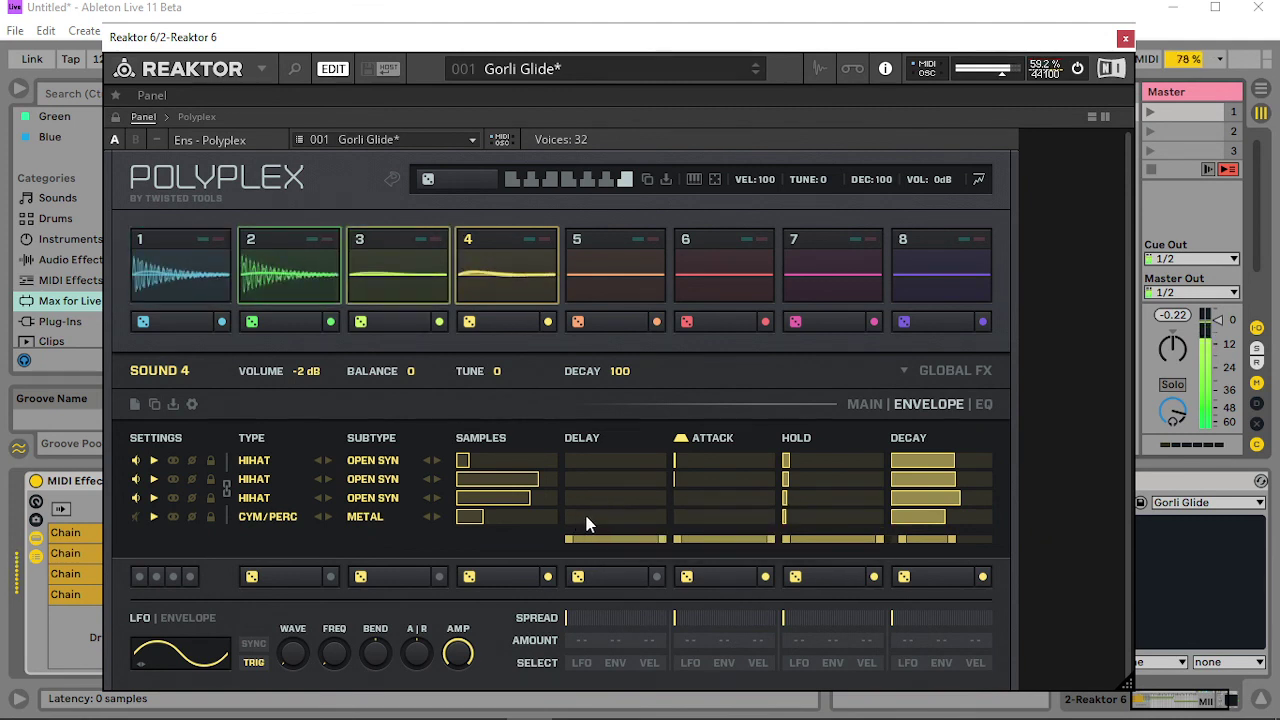
{"action": "left_click_drag", "start_coordinate": [615, 527], "coordinate": [621, 524]}
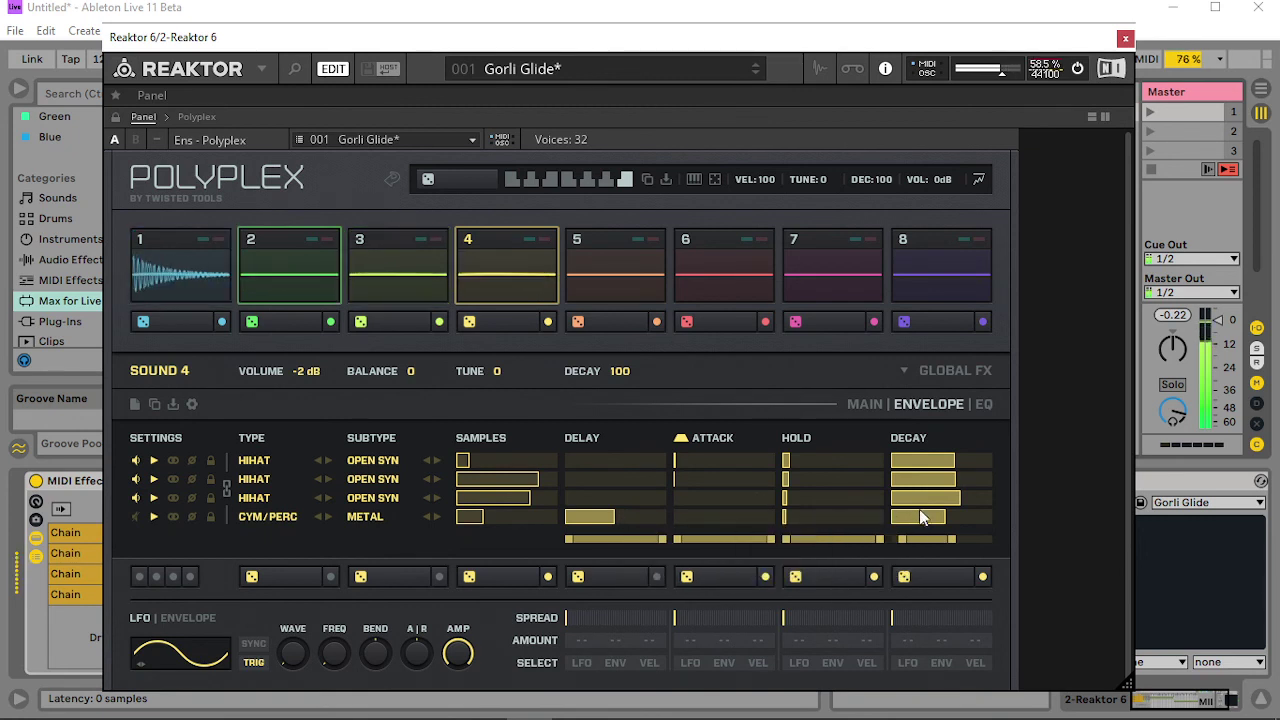
- Extend Sound 4's decay range upward and modulate the decay with a tempo-synced LFO at amount 61, adding spread and a faster LFO rate
{"action": "left_click_drag", "start_coordinate": [960, 539], "coordinate": [969, 540]}
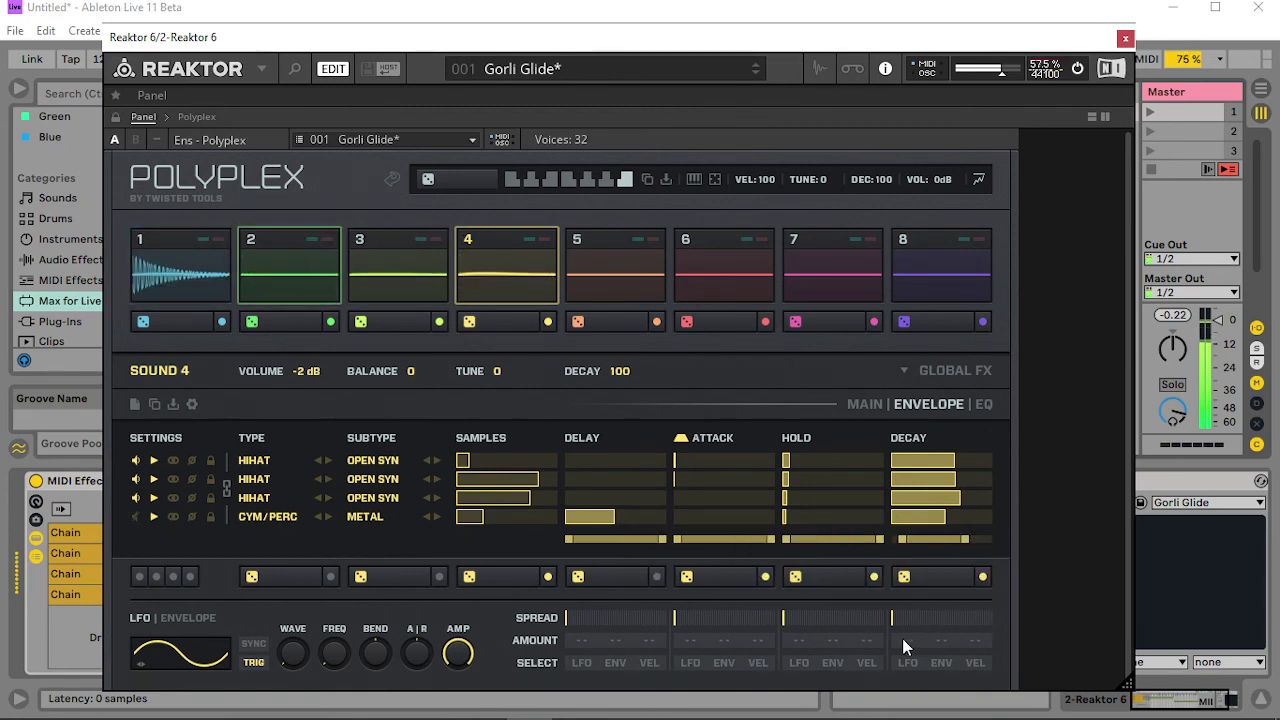
{"action": "left_click", "coordinate": [910, 663]}
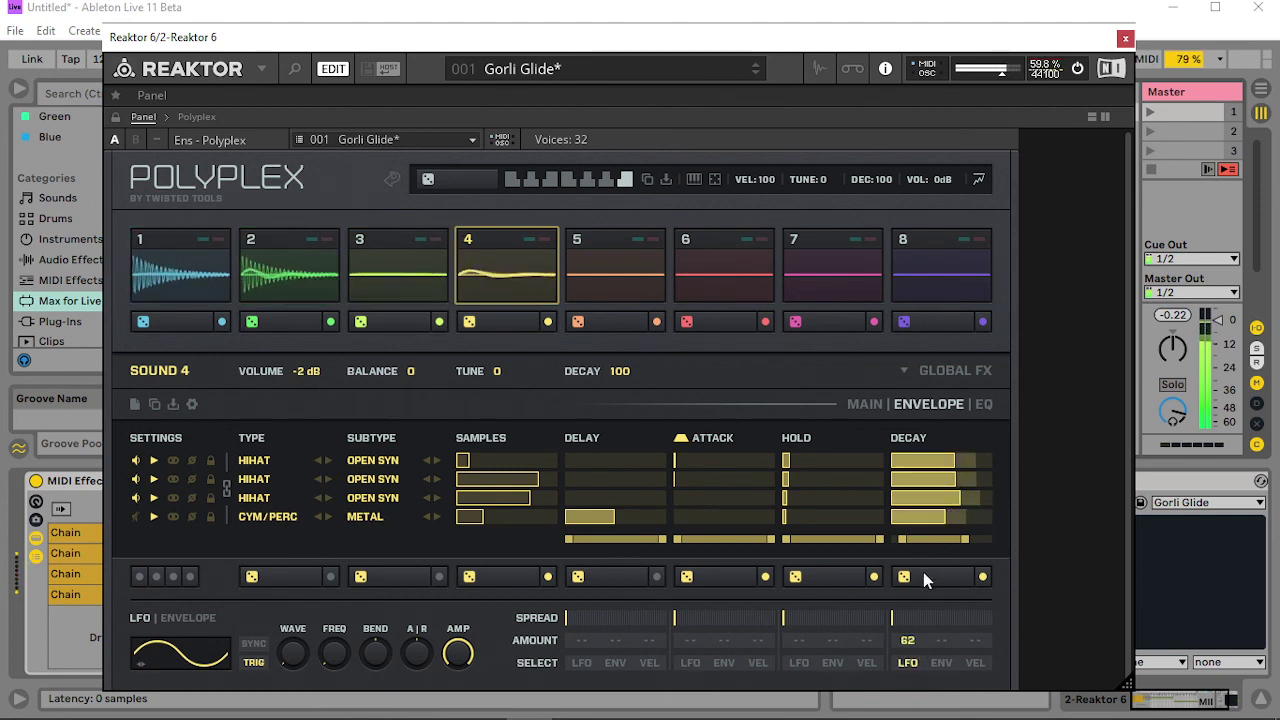
{"action": "left_click", "coordinate": [257, 658]}
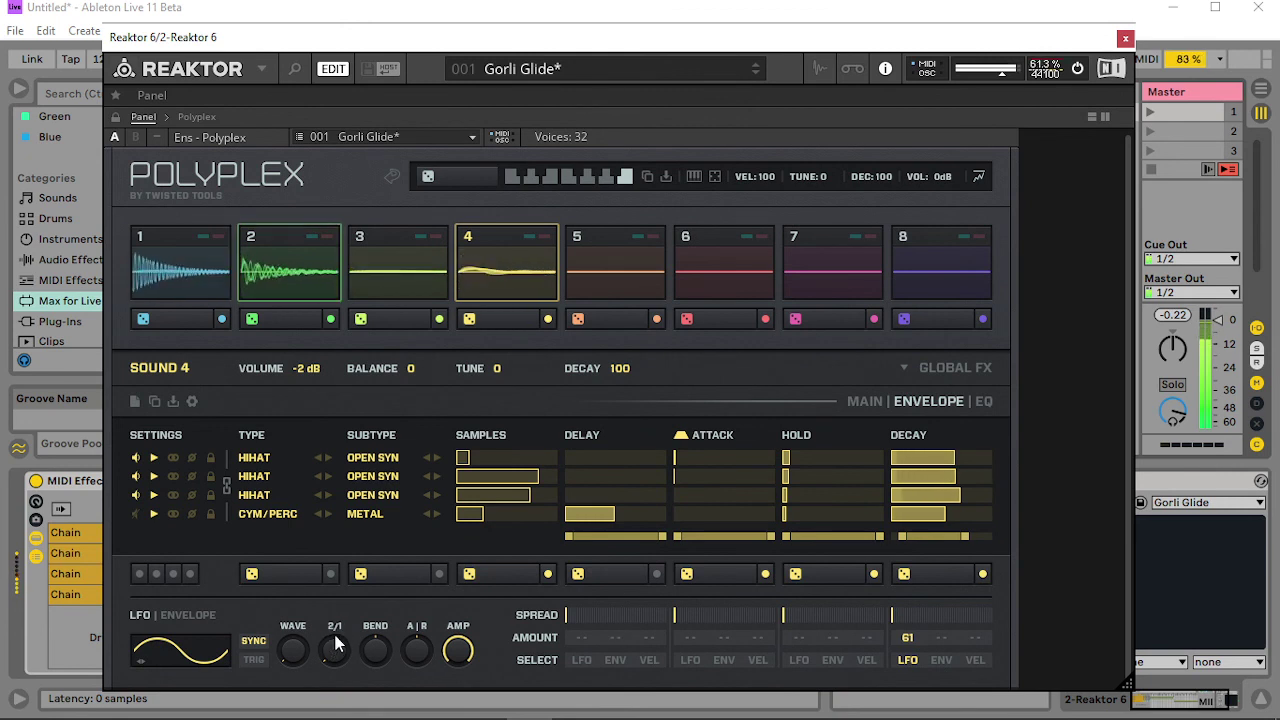
{"action": "mouse_move", "coordinate": [337, 643]}
{"action": "left_mouse_down"}
{"action": "mouse_move", "coordinate": [341, 619]}
{"action": "mouse_move", "coordinate": [336, 636]}
{"action": "left_mouse_up"}
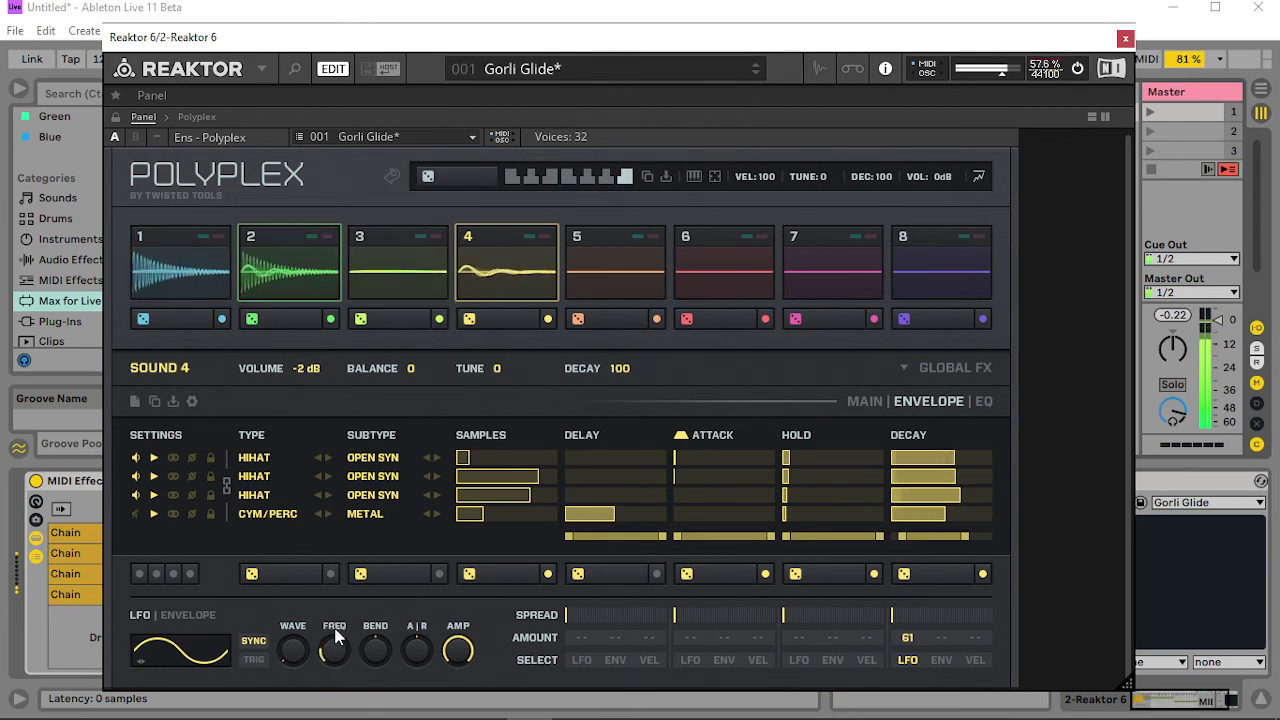
{"action": "mouse_move", "coordinate": [919, 615]}
{"action": "left_mouse_down"}
{"action": "mouse_move", "coordinate": [990, 614]}
{"action": "mouse_move", "coordinate": [933, 616]}
{"action": "left_mouse_up"}
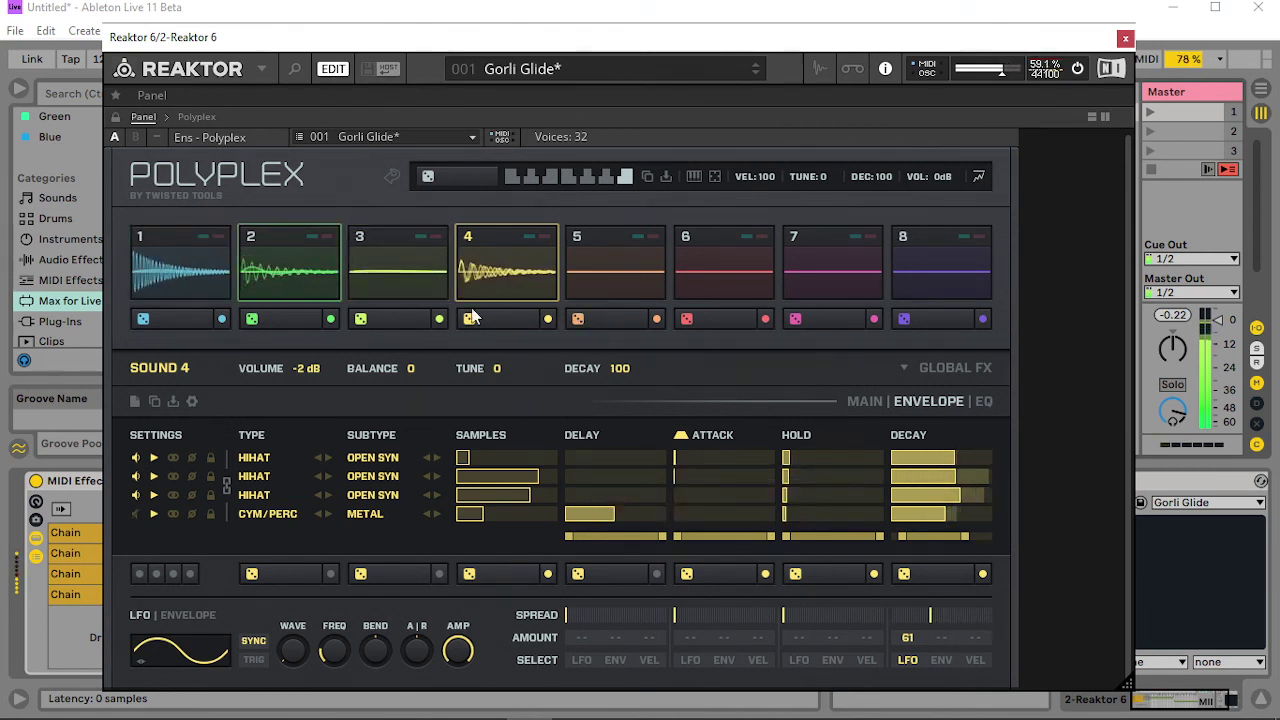
- In Sound 4's EQ, shift the high gain range down into negative values and lower the high shelf on its layers
{"action": "left_click", "coordinate": [886, 402]}
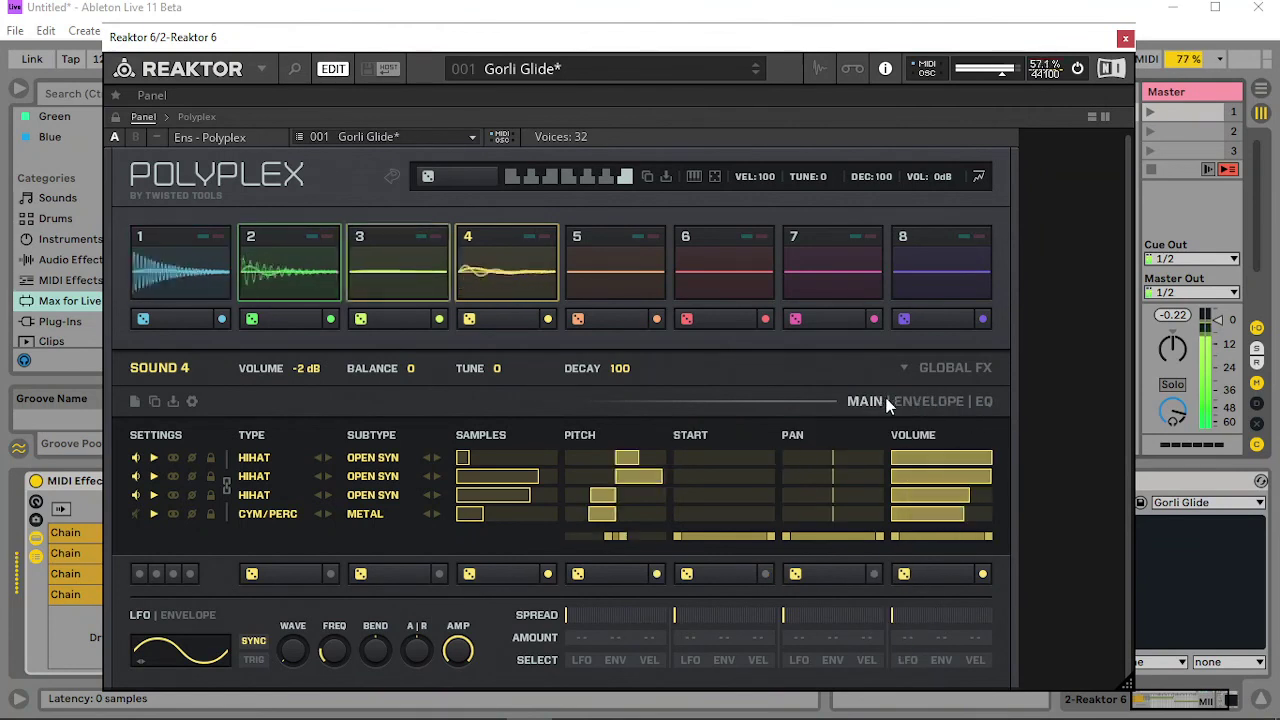
{"action": "left_click", "coordinate": [983, 401]}
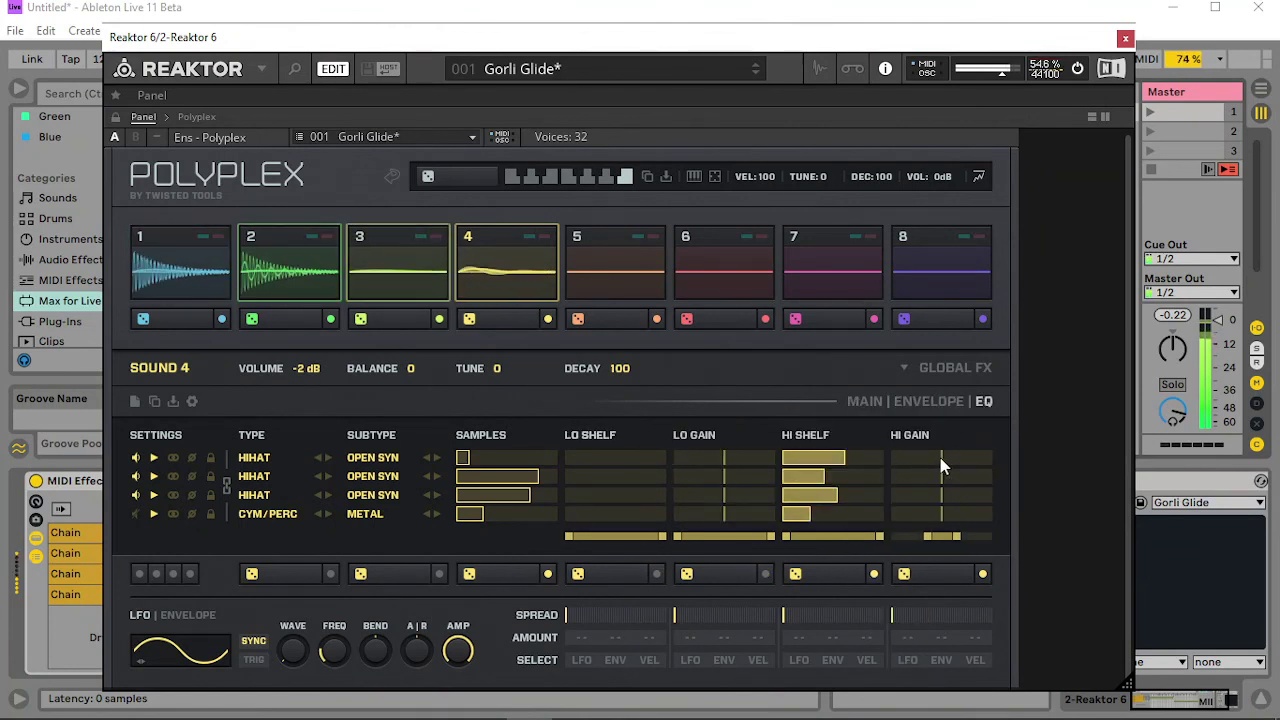
{"action": "mouse_move", "coordinate": [941, 464]}
{"action": "left_mouse_down"}
{"action": "mouse_move", "coordinate": [910, 464]}
{"action": "mouse_move", "coordinate": [908, 515]}
{"action": "mouse_move", "coordinate": [942, 465]}
{"action": "mouse_move", "coordinate": [943, 543]}
{"action": "mouse_move", "coordinate": [971, 538]}
{"action": "mouse_move", "coordinate": [918, 541]}
{"action": "left_mouse_up"}
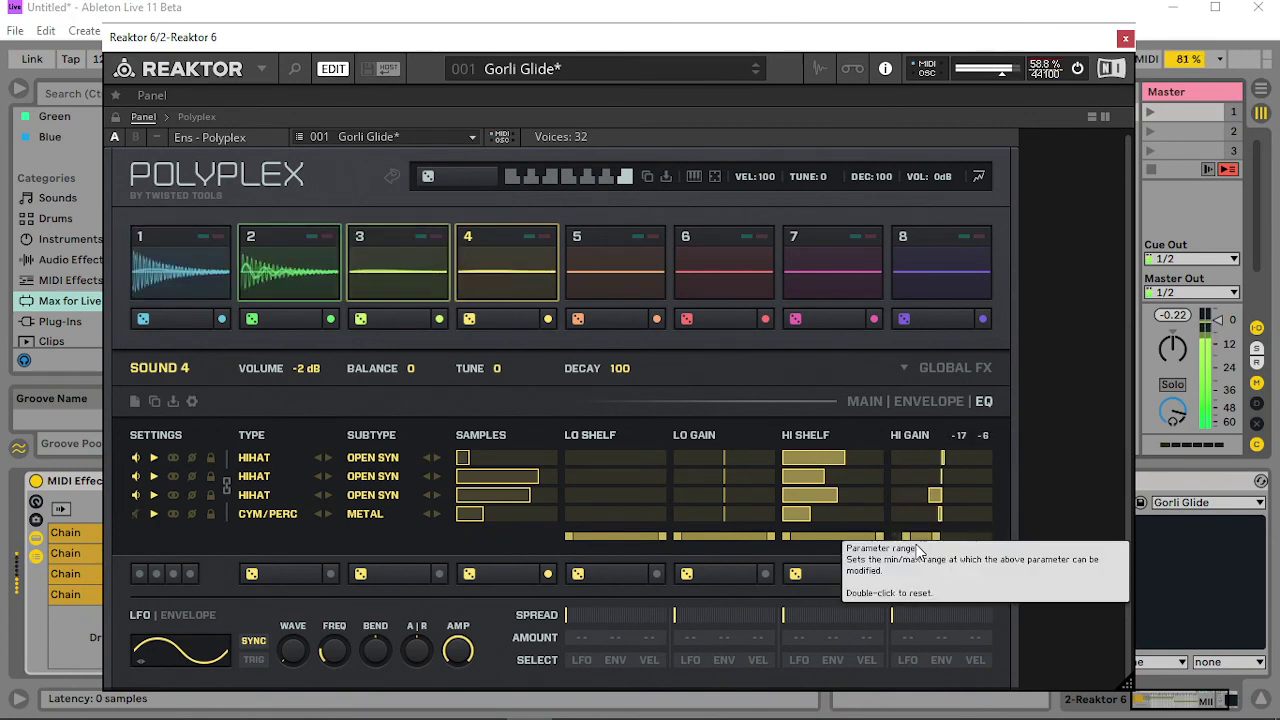
{"action": "left_click_drag", "start_coordinate": [788, 457], "coordinate": [805, 505]}
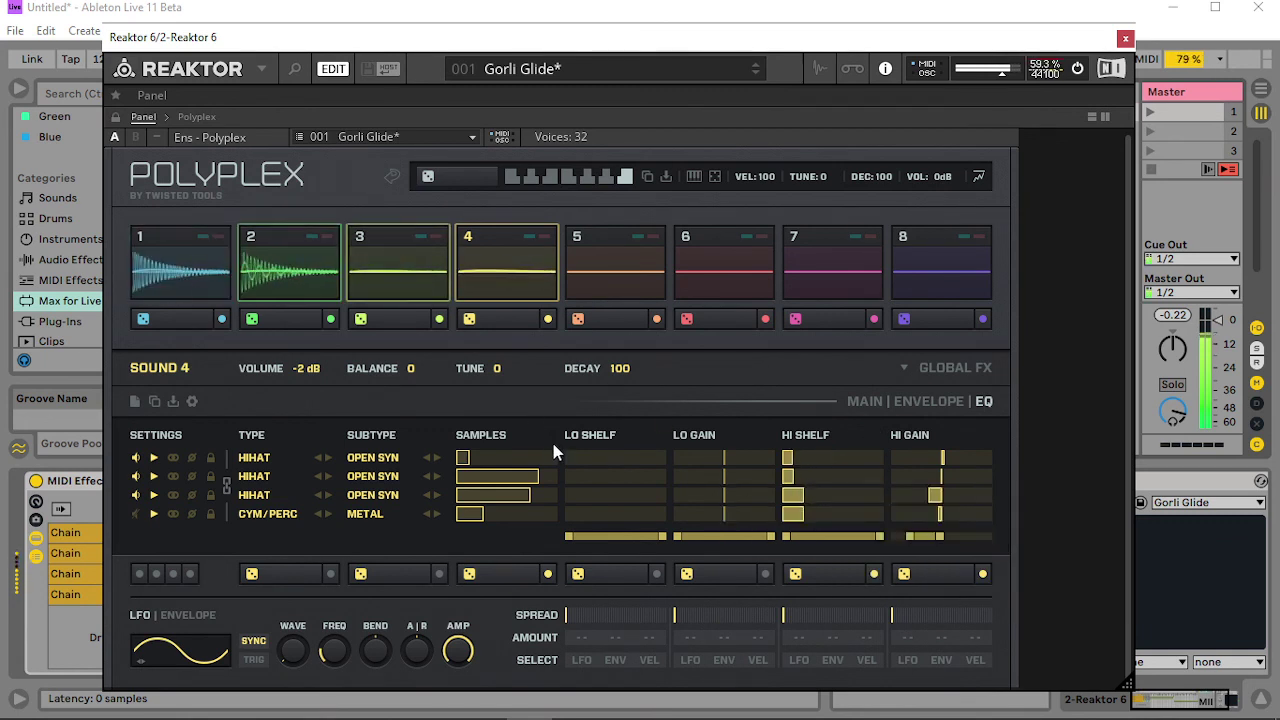
- Pick new samples for Sound 4's layers, including 108 for the Cym/Perc layer and 117 for the second HiHat layer
{"action": "left_click_drag", "start_coordinate": [490, 514], "coordinate": [501, 516]}
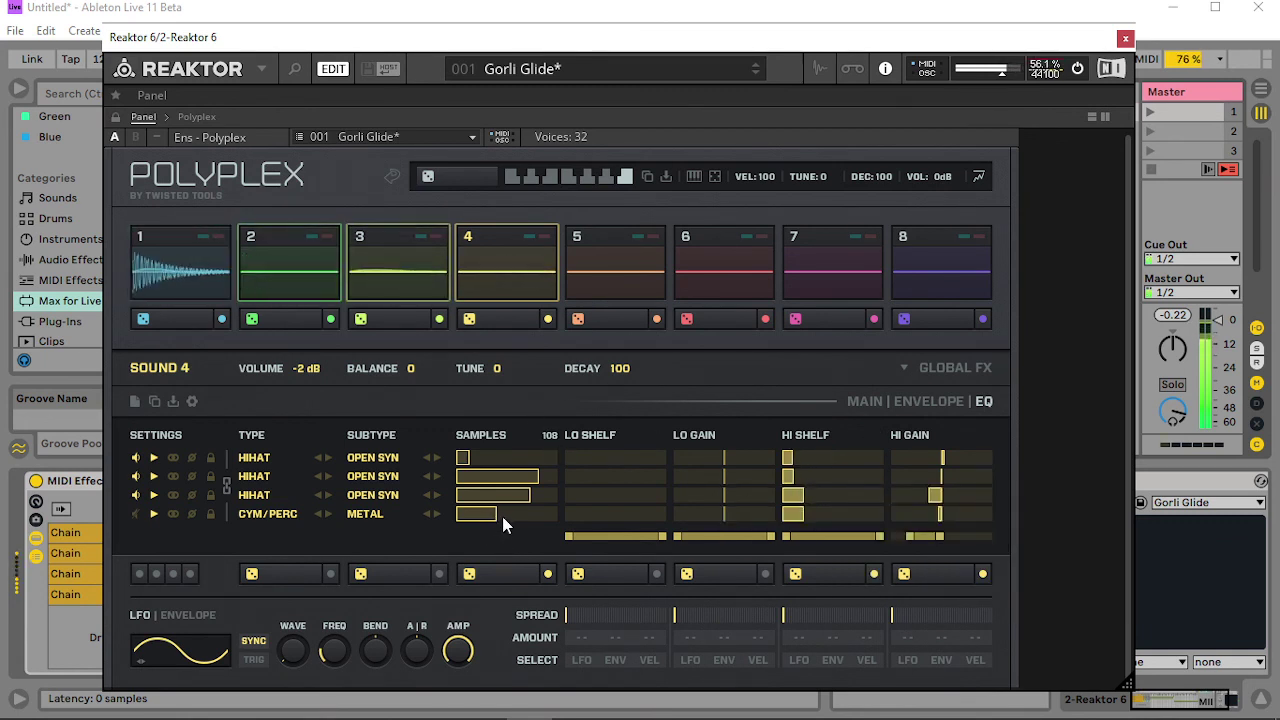
{"action": "left_click_drag", "start_coordinate": [480, 458], "coordinate": [500, 460]}
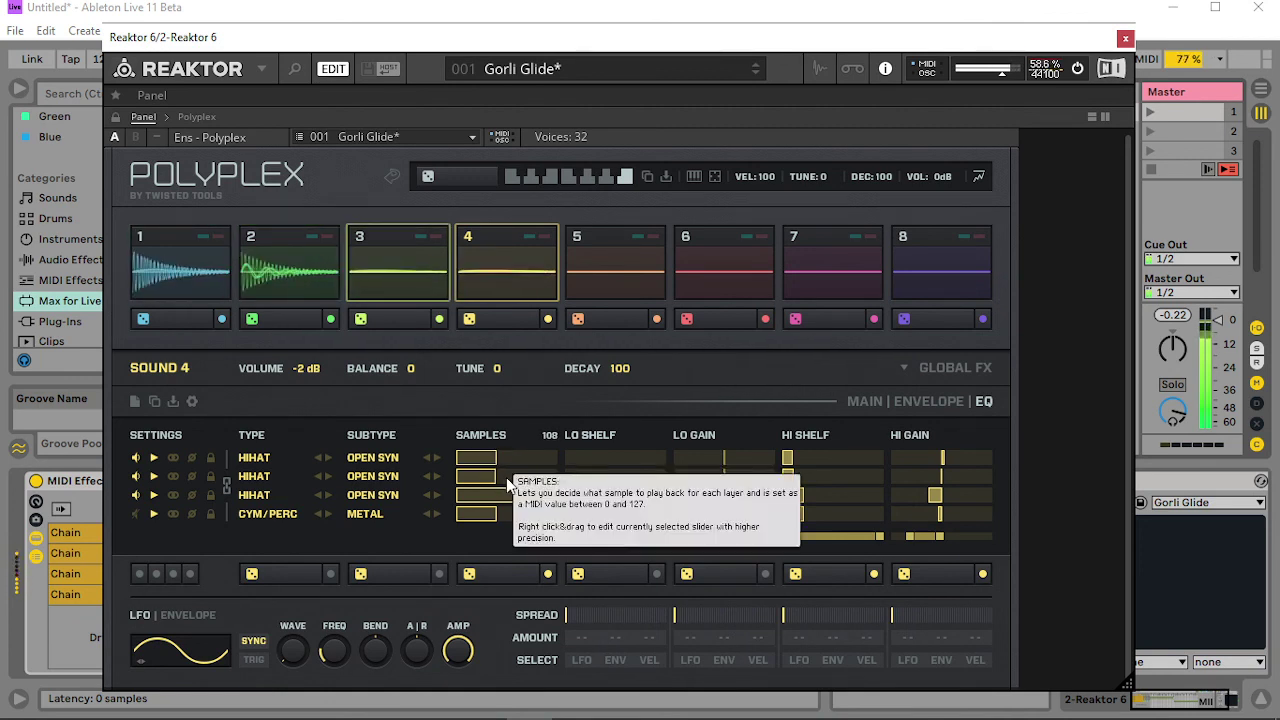
{"action": "mouse_move", "coordinate": [514, 494]}
{"action": "left_mouse_down"}
{"action": "mouse_move", "coordinate": [490, 494]}
{"action": "mouse_move", "coordinate": [528, 497]}
{"action": "left_mouse_up"}
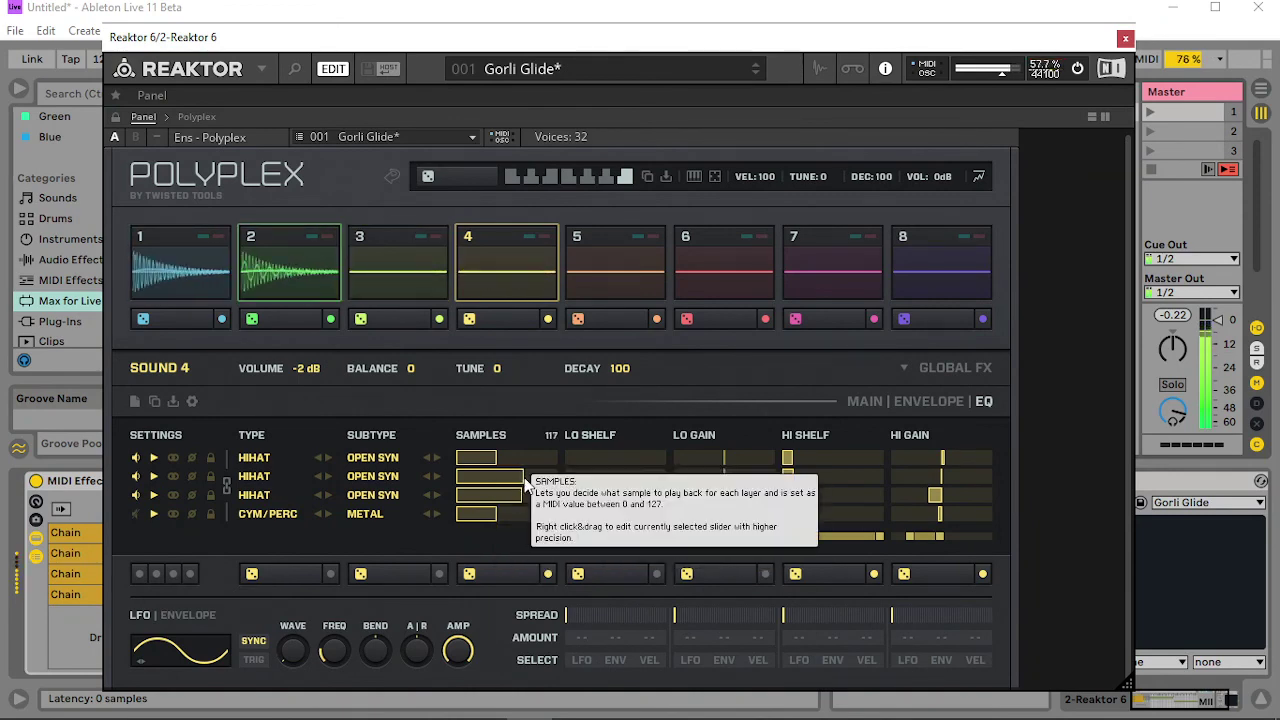
- Raise the Insert B compressor's threshold in the global effects and set Sound 3's overall decay to 60
{"action": "left_click", "coordinate": [968, 369]}
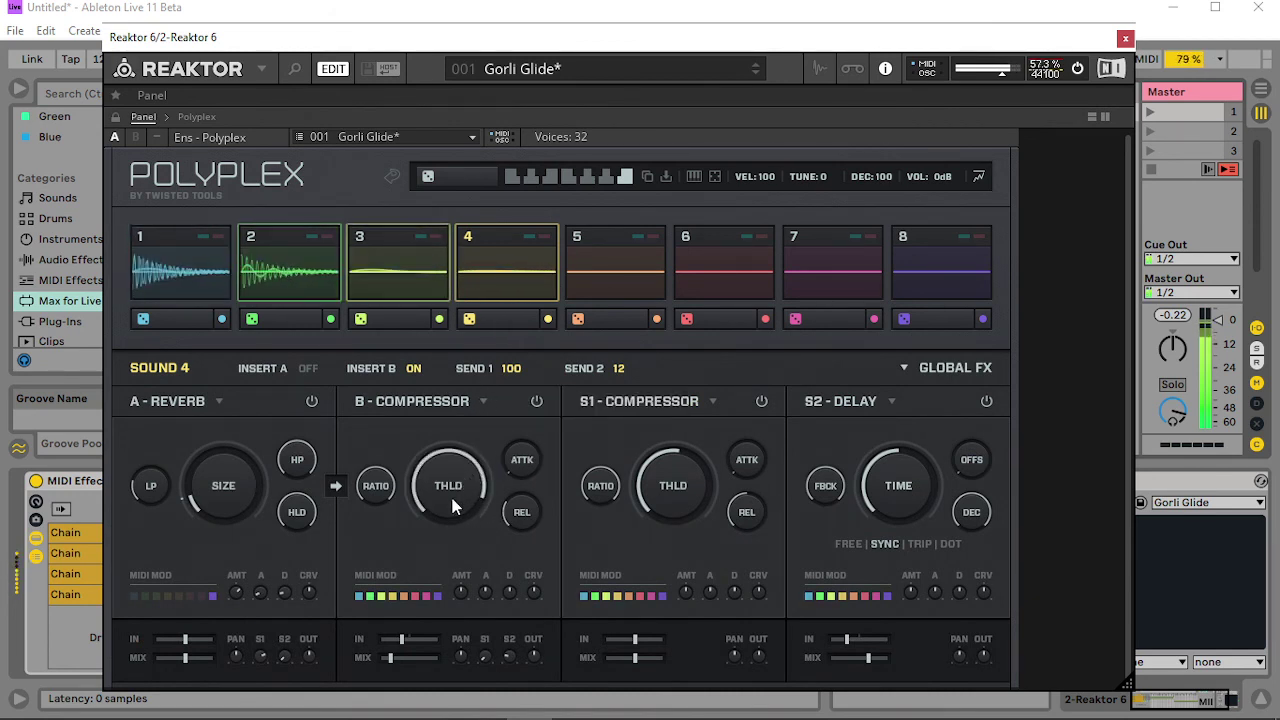
{"action": "left_click", "coordinate": [408, 289]}
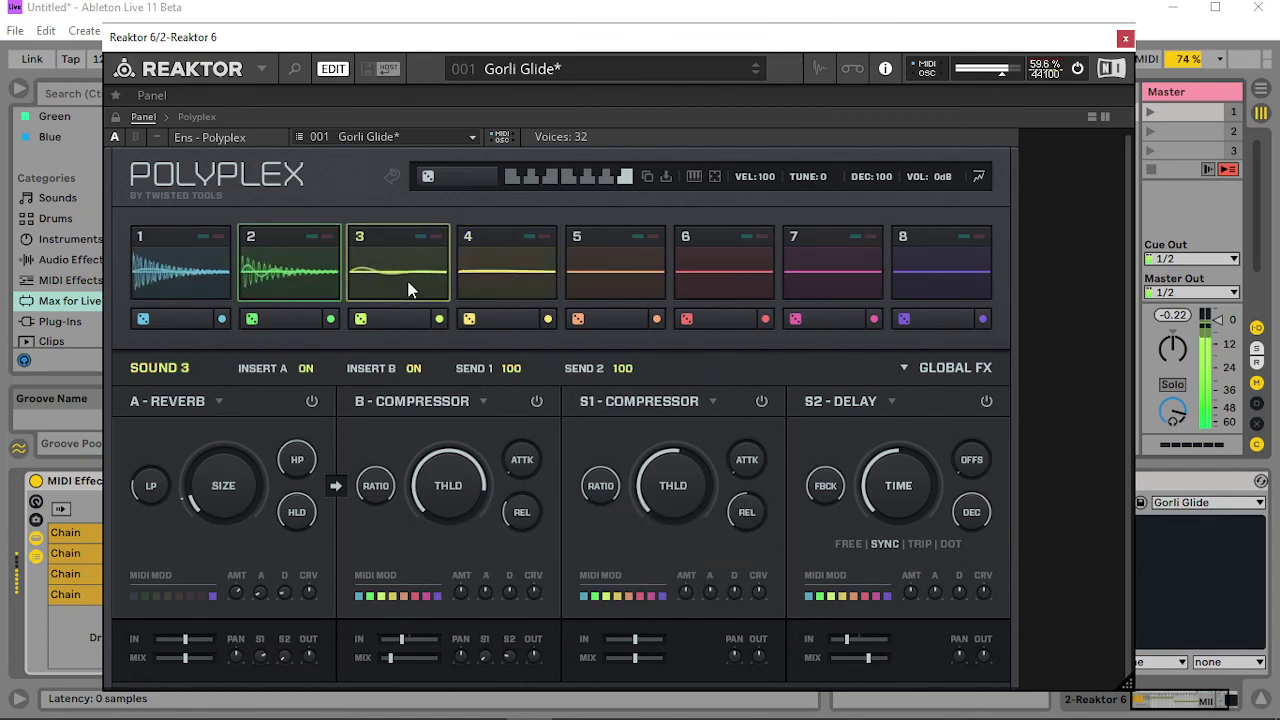
{"action": "left_click", "coordinate": [945, 368]}
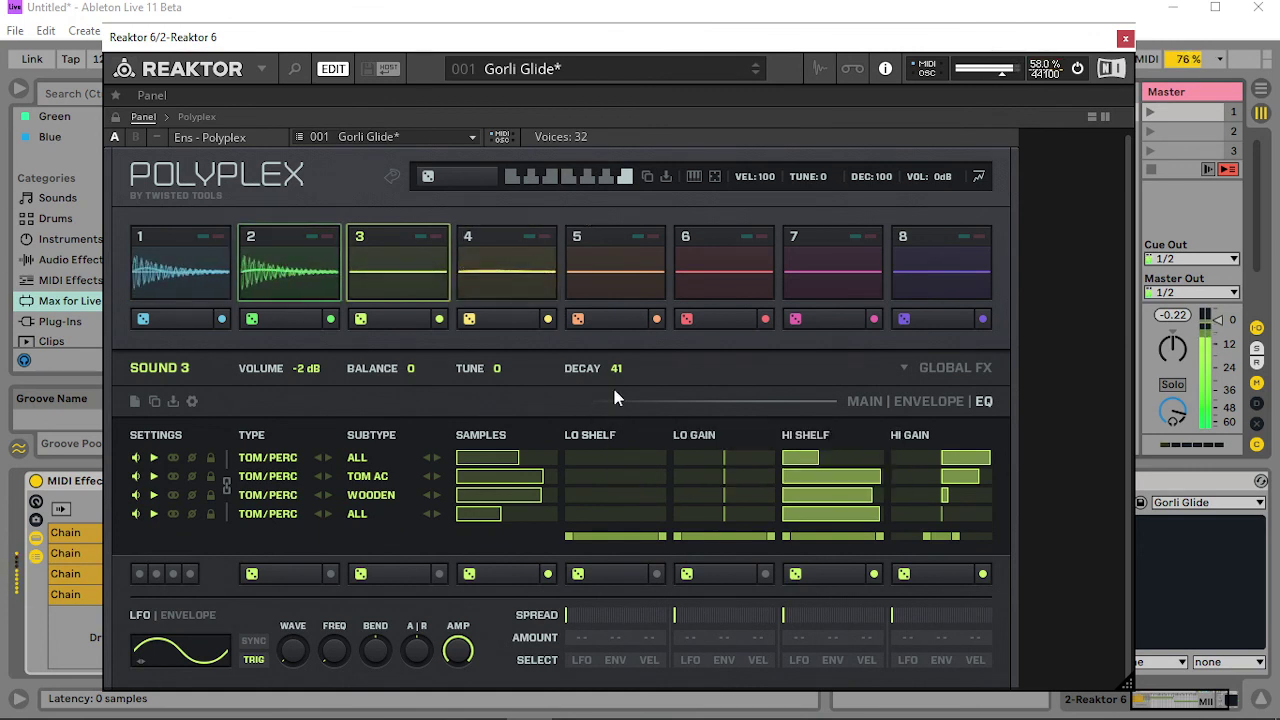
{"action": "mouse_move", "coordinate": [617, 370]}
{"action": "left_mouse_down"}
{"action": "mouse_move", "coordinate": [654, 311]}
{"action": "mouse_move", "coordinate": [641, 355]}
{"action": "mouse_move", "coordinate": [608, 381]}
{"action": "left_mouse_up"}
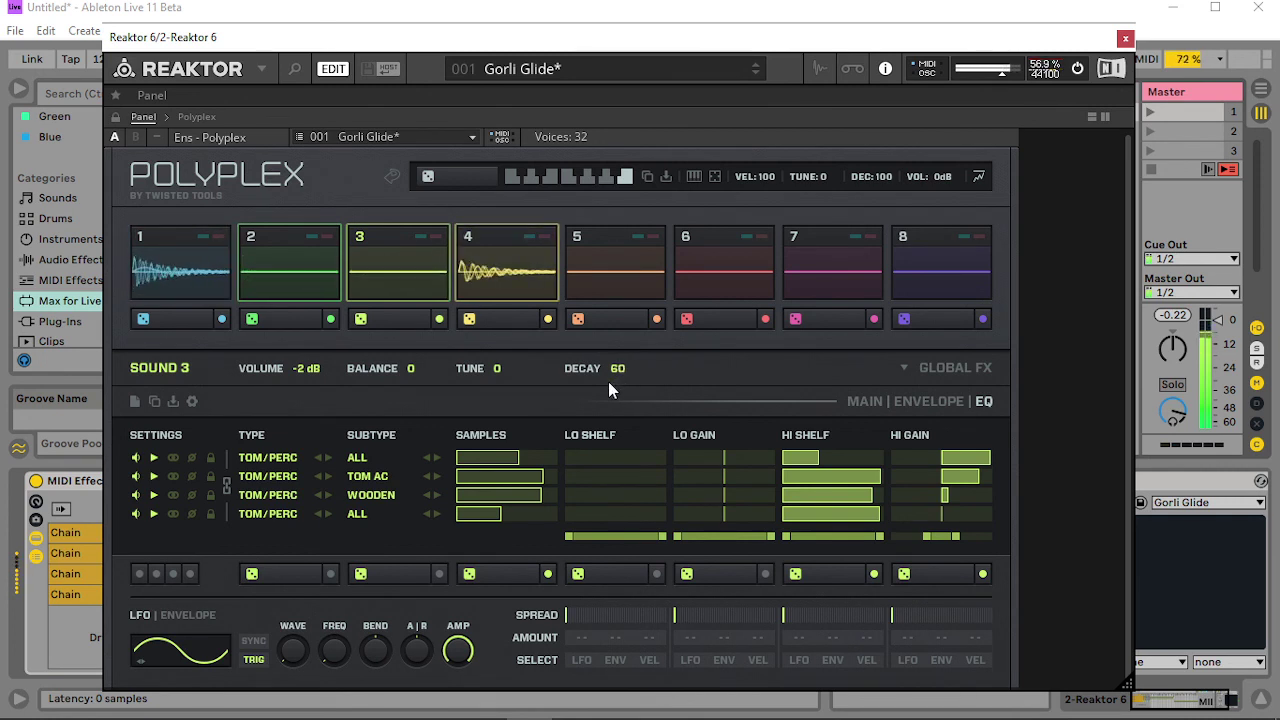
- In Sound 2's EQ, raise the high shelf on the Acoustic and Analog layers, lower it on Clap, and reduce the low gain cuts
{"action": "left_click", "coordinate": [292, 280]}
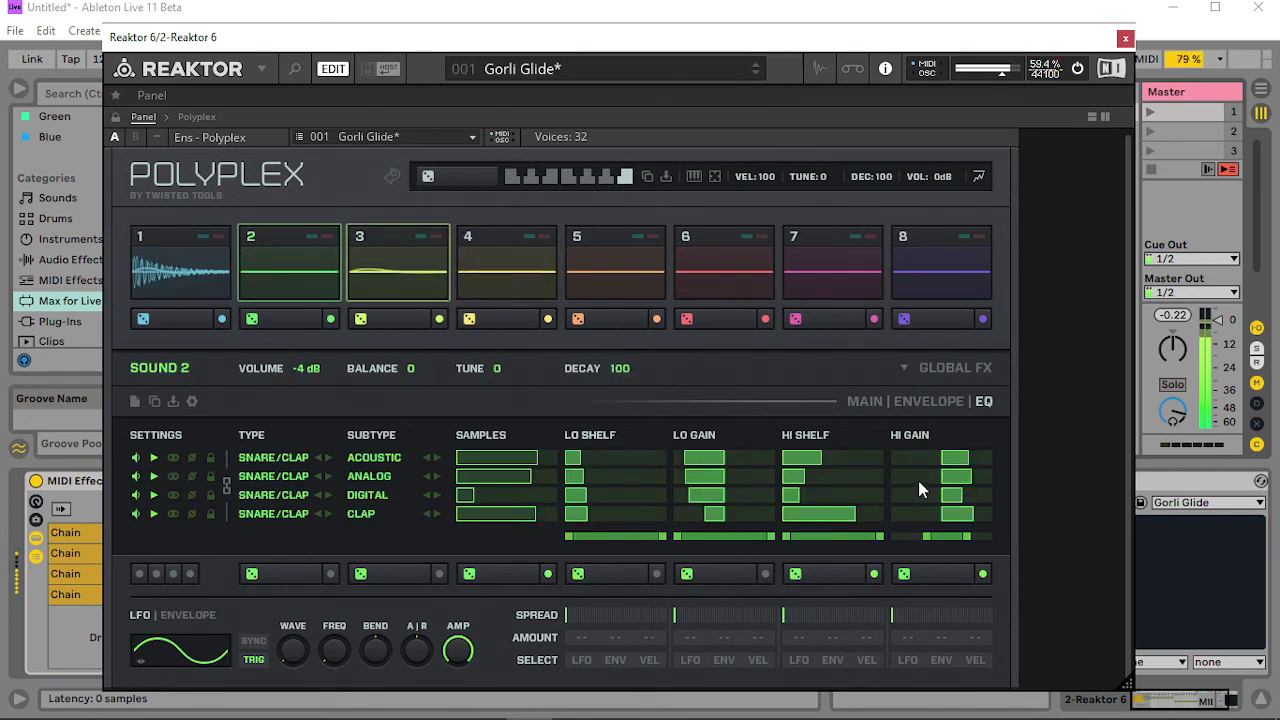
{"action": "mouse_move", "coordinate": [818, 514]}
{"action": "left_mouse_down"}
{"action": "mouse_move", "coordinate": [842, 431]}
{"action": "mouse_move", "coordinate": [847, 481]}
{"action": "left_mouse_up"}
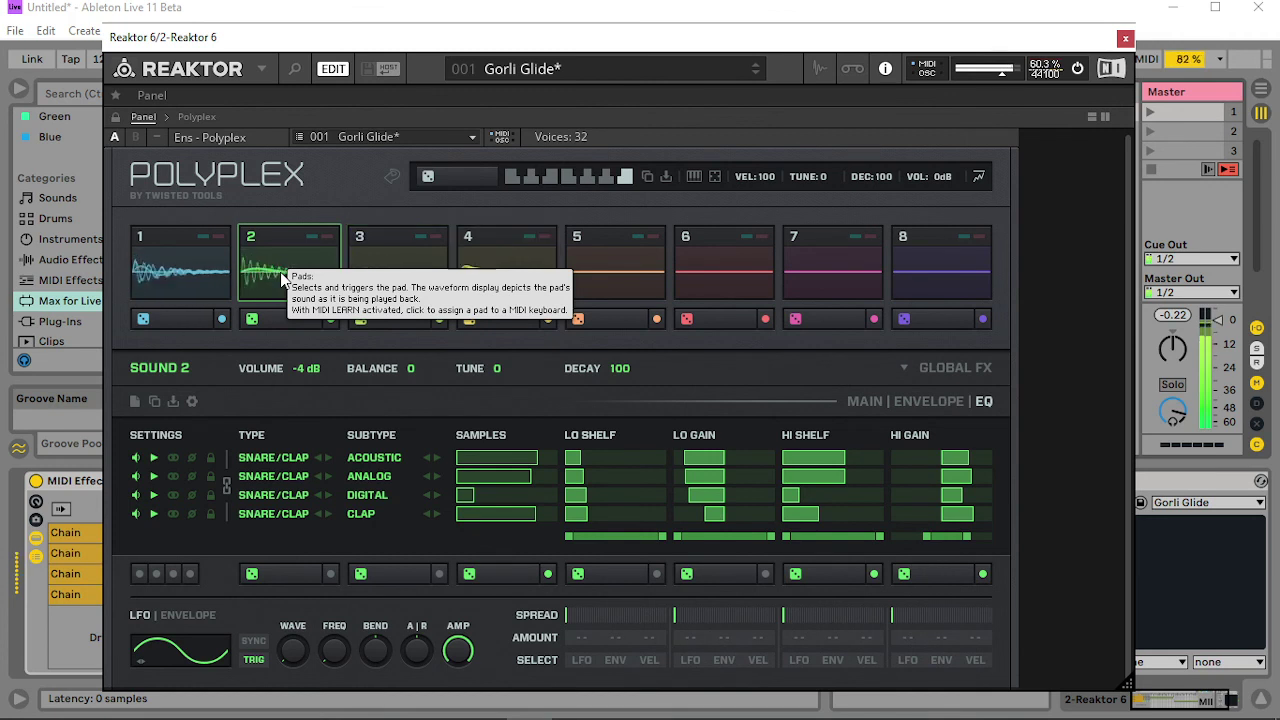
{"action": "mouse_move", "coordinate": [751, 496]}
{"action": "left_mouse_down"}
{"action": "mouse_move", "coordinate": [700, 491]}
{"action": "mouse_move", "coordinate": [766, 463]}
{"action": "mouse_move", "coordinate": [746, 503]}
{"action": "mouse_move", "coordinate": [705, 480]}
{"action": "left_mouse_up"}
{"action": "mouse_move", "coordinate": [833, 460]}
{"action": "left_mouse_down"}
{"action": "mouse_move", "coordinate": [791, 481]}
{"action": "mouse_move", "coordinate": [852, 463]}
{"action": "mouse_move", "coordinate": [822, 482]}
{"action": "mouse_move", "coordinate": [833, 463]}
{"action": "left_mouse_up"}
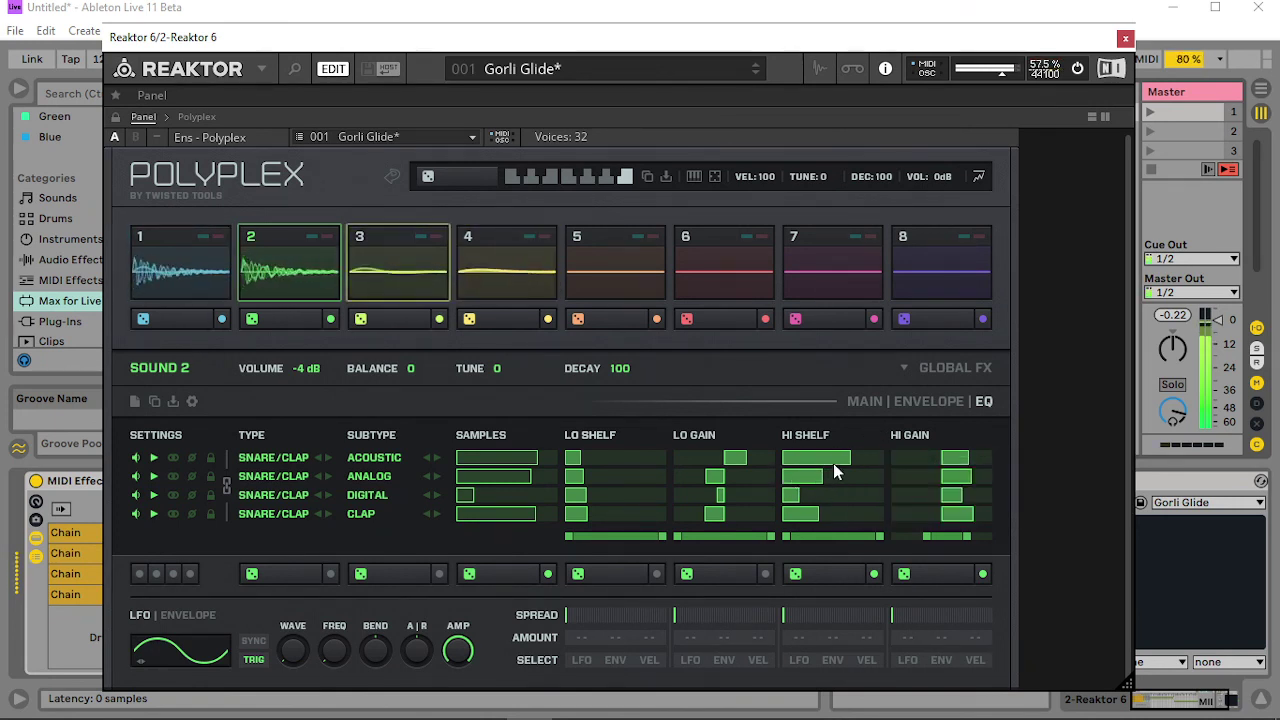
- In Sound 2's envelope, adjust the hold times of the Snare/Clap layers, shortening the Acoustic layer's hold
{"action": "left_click", "coordinate": [933, 400]}
{"action": "mouse_move", "coordinate": [831, 462]}
{"action": "left_mouse_down"}
{"action": "mouse_move", "coordinate": [843, 501]}
{"action": "mouse_move", "coordinate": [819, 503]}
{"action": "left_mouse_up"}
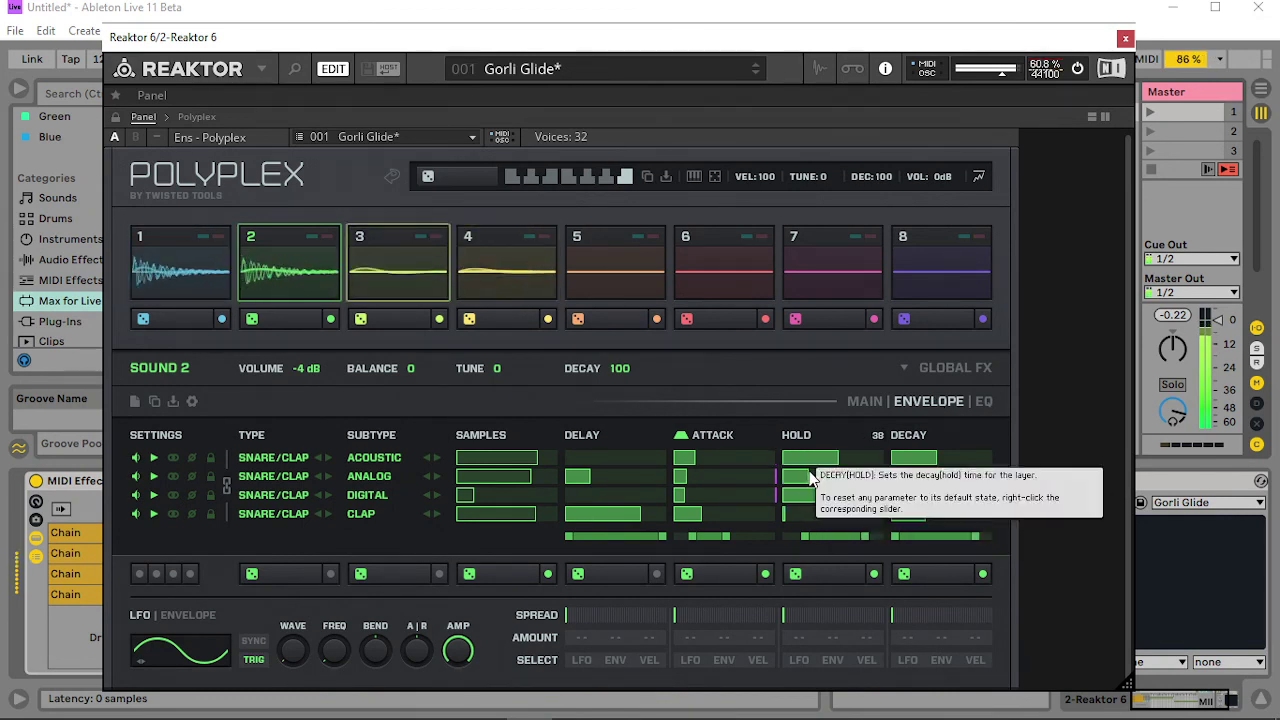
{"action": "left_click_drag", "start_coordinate": [800, 459], "coordinate": [822, 523]}
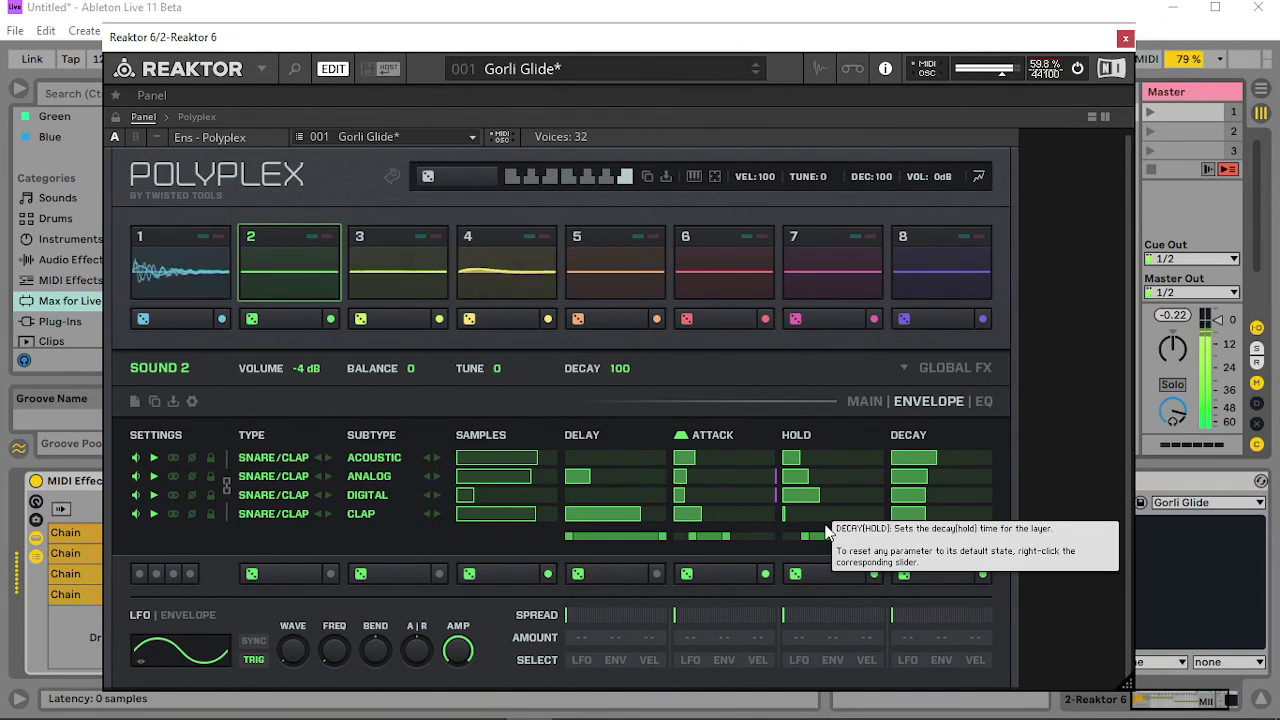
{"action": "left_click_drag", "start_coordinate": [803, 460], "coordinate": [811, 461]}
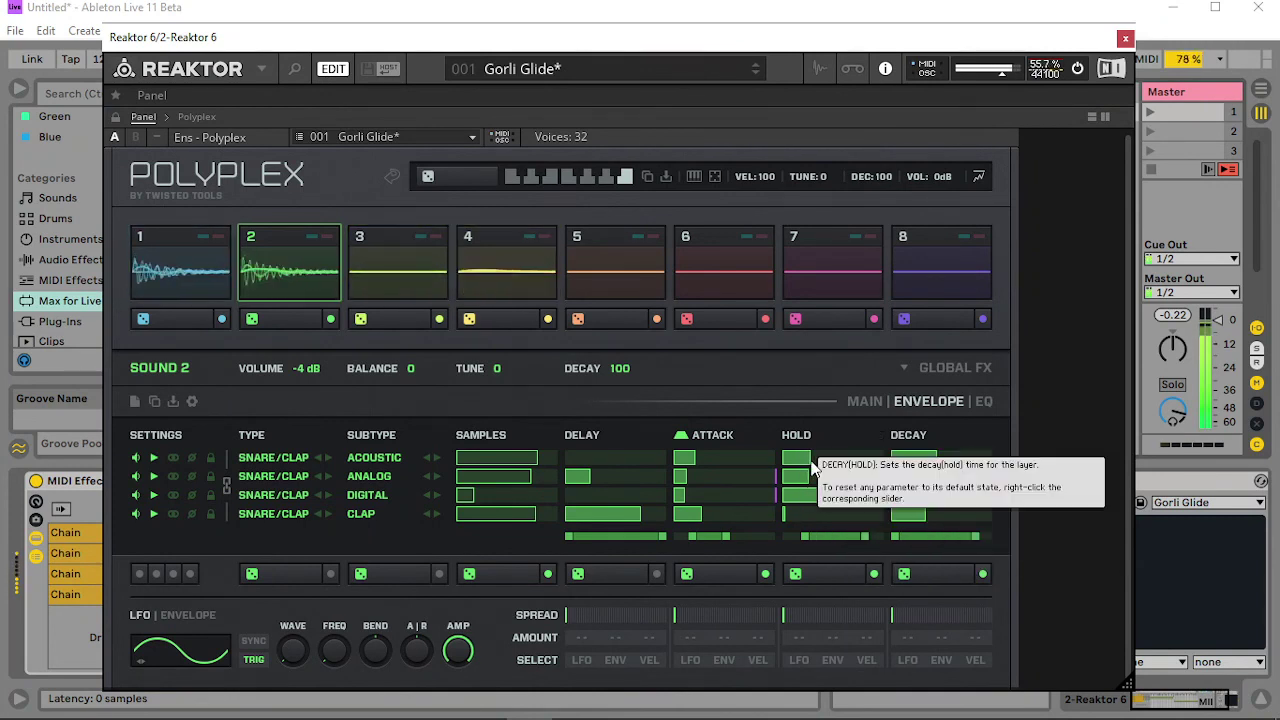